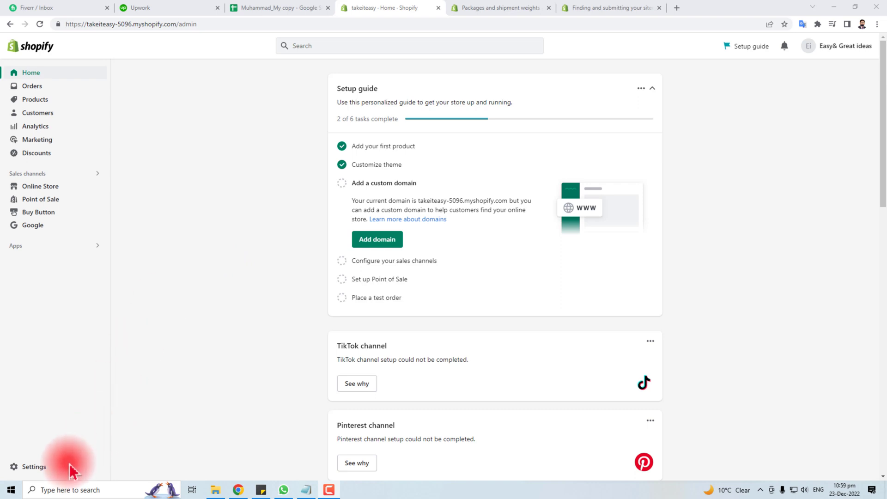
- Open the store's Shipping and delivery settings and open the General shipping rates profile for managing
{"action": "left_click", "coordinate": [34, 467]}
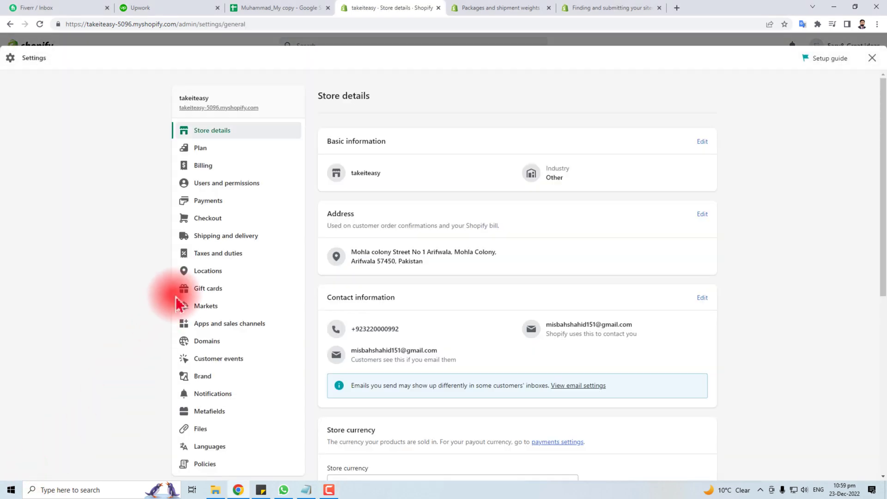
{"action": "left_click", "coordinate": [228, 237]}
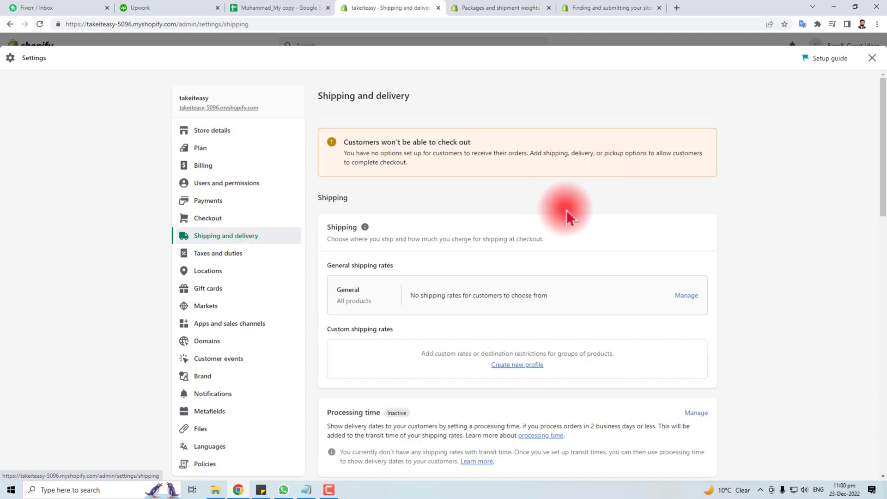
{"action": "left_click_drag", "start_coordinate": [345, 141], "coordinate": [468, 144]}
{"action": "left_click", "coordinate": [503, 200]}
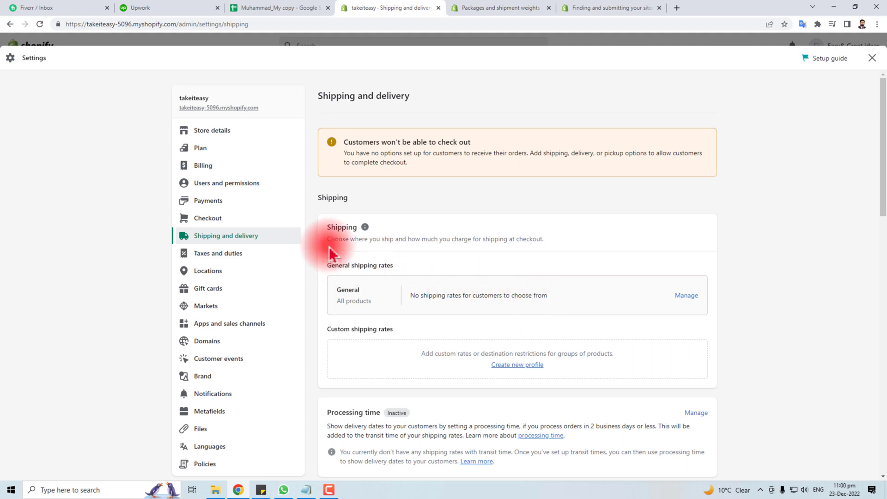
{"action": "left_click_drag", "start_coordinate": [326, 224], "coordinate": [361, 225]}
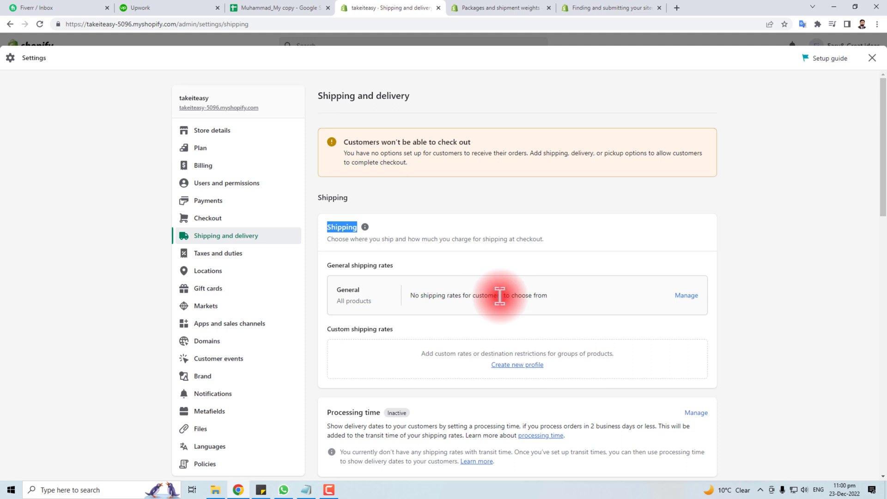
{"action": "double_click", "coordinate": [337, 290]}
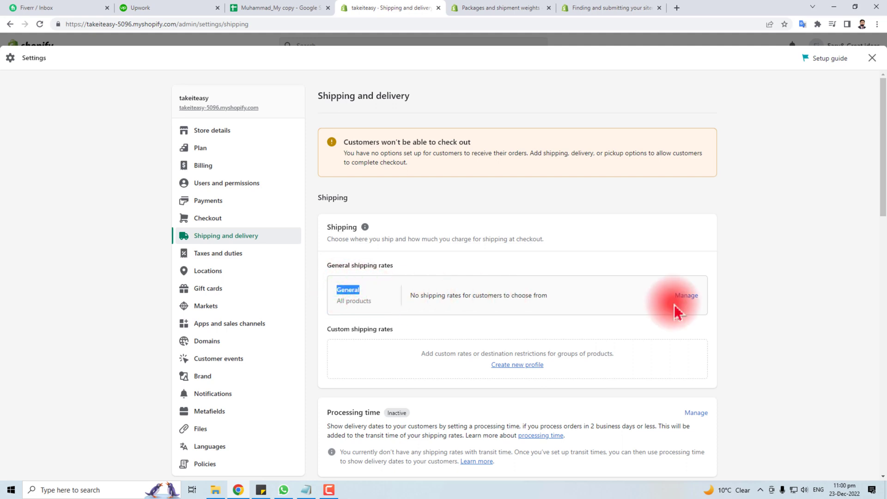
{"action": "left_click", "coordinate": [688, 295]}
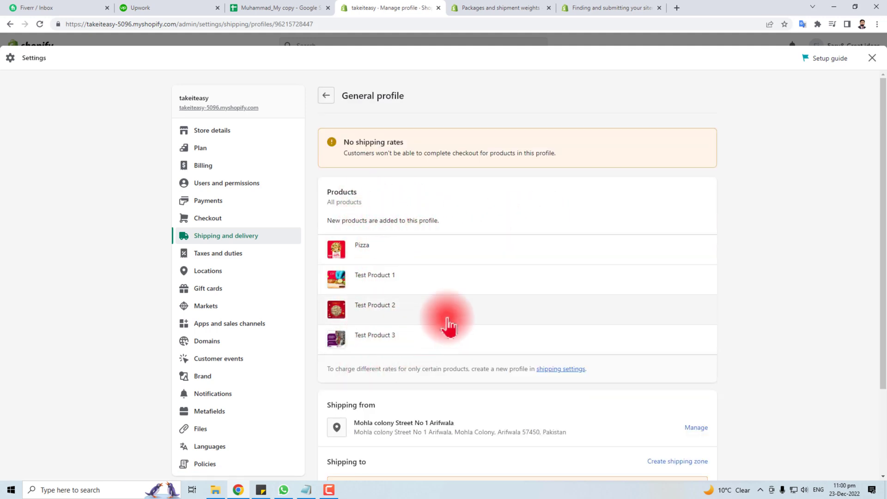
- Create a shipping zone named "pakitan" in the General profile that covers Pakistan
{"action": "scroll", "coordinate": [448, 320], "scroll_direction": "down", "scroll_amount": 3}
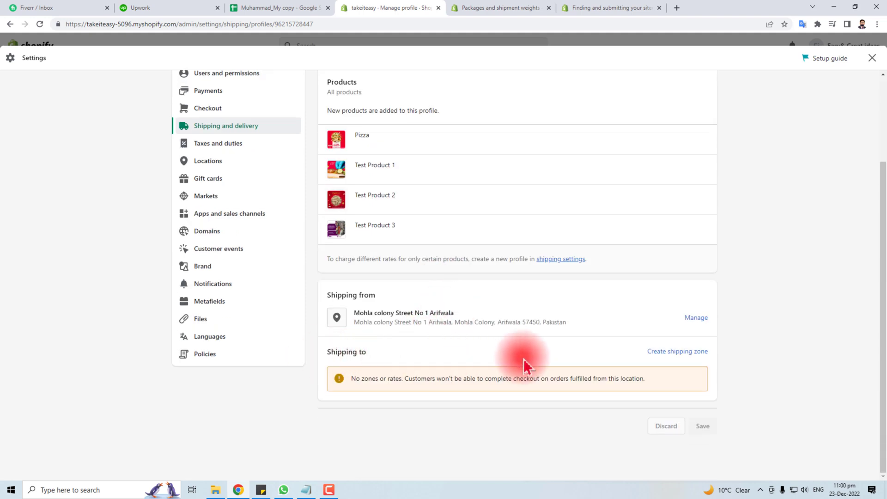
{"action": "left_click", "coordinate": [674, 353]}
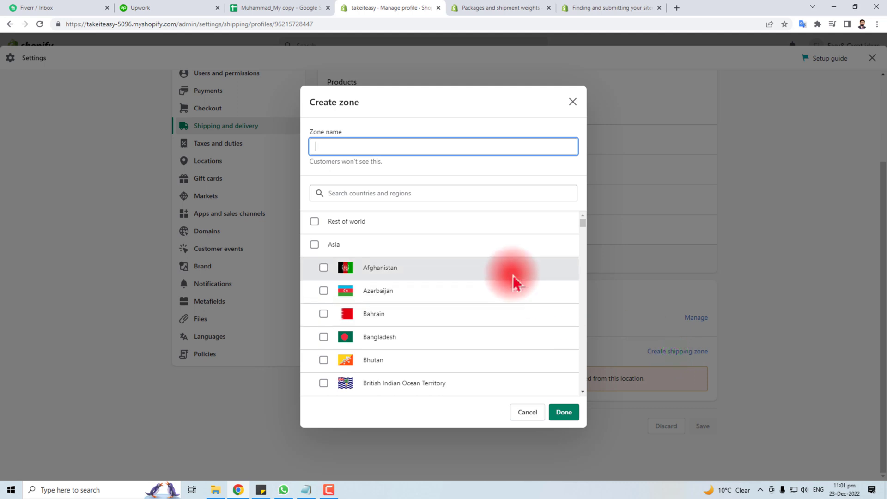
{"action": "type", "text": "pakitan"}
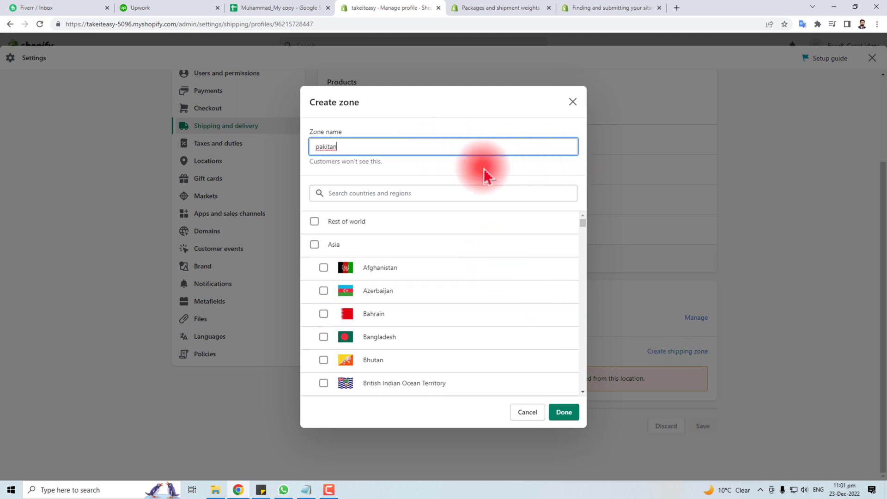
{"action": "left_click", "coordinate": [377, 194]}
{"action": "type", "text": "pakistan"}
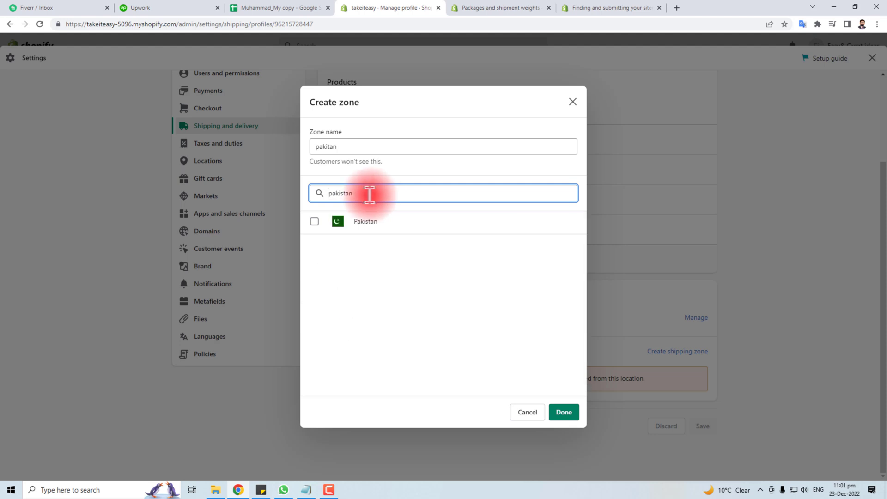
{"action": "left_click", "coordinate": [341, 229]}
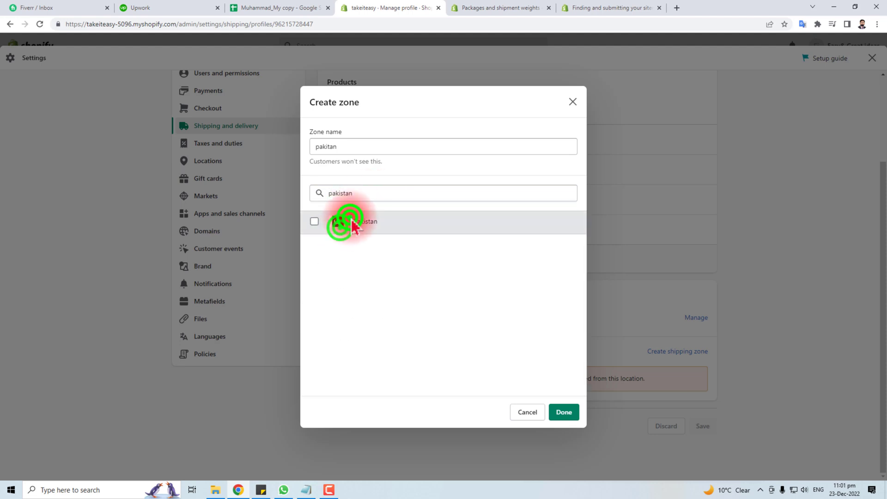
{"action": "left_click", "coordinate": [314, 221]}
{"action": "left_click", "coordinate": [564, 412]}
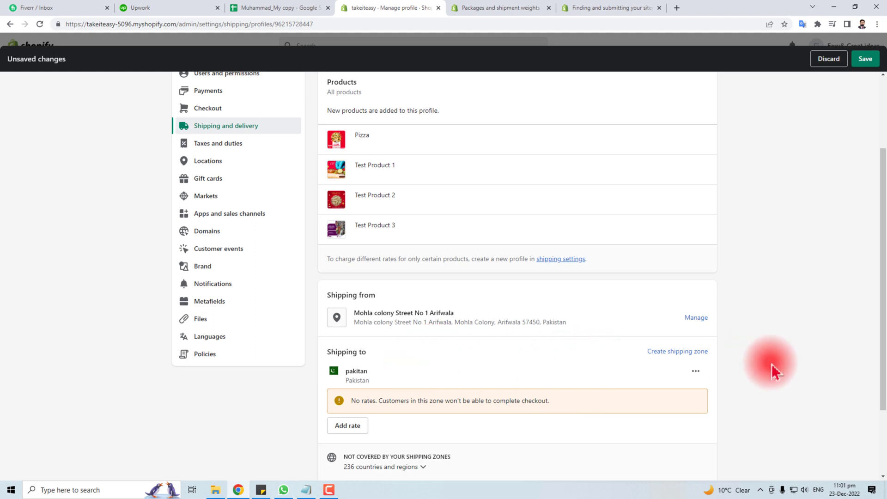
- Add an own rate named "Free" with a price of Rs 0.00 to the pakitan zone
{"action": "scroll", "coordinate": [566, 367], "scroll_direction": "down", "scroll_amount": 2}
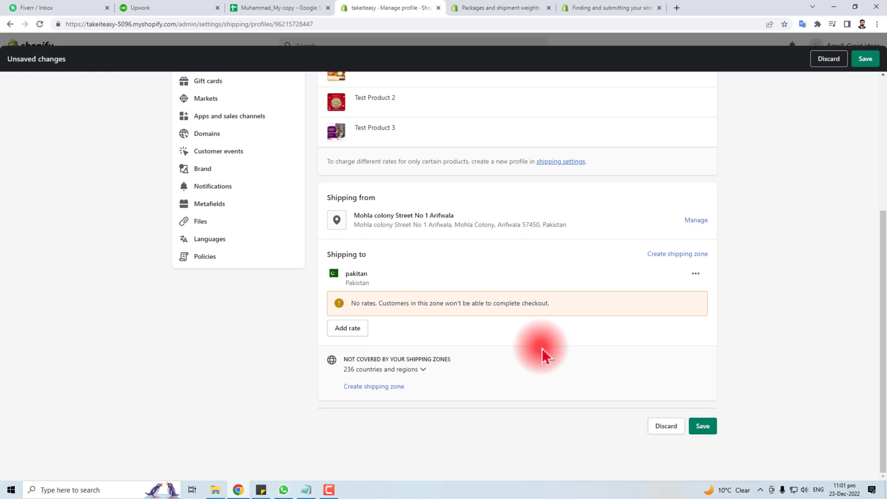
{"action": "left_click", "coordinate": [361, 328]}
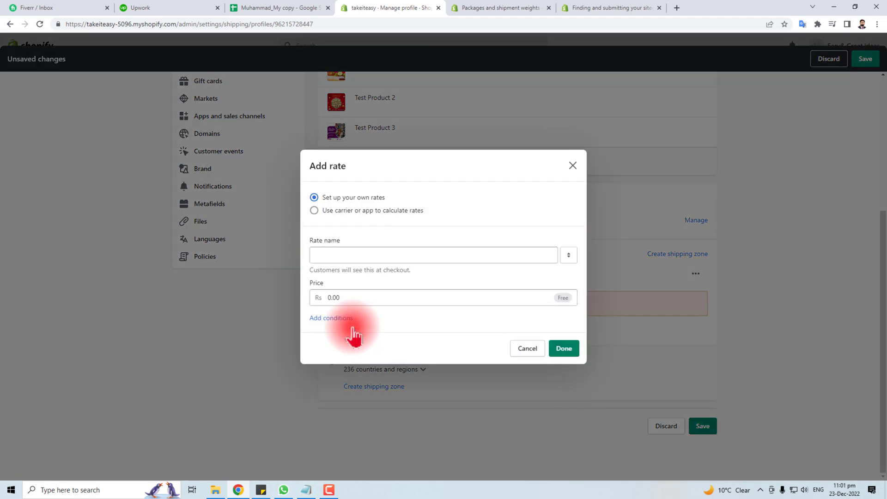
{"action": "left_click", "coordinate": [334, 259]}
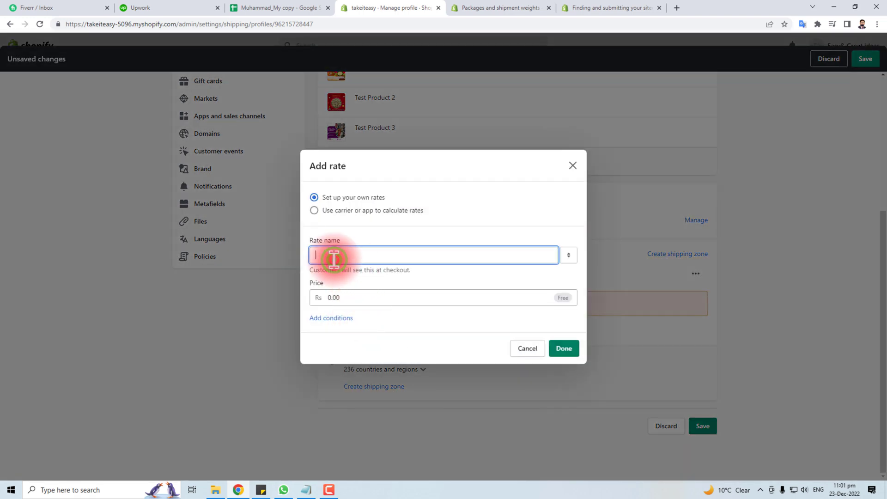
{"action": "type", "text": "Free"}
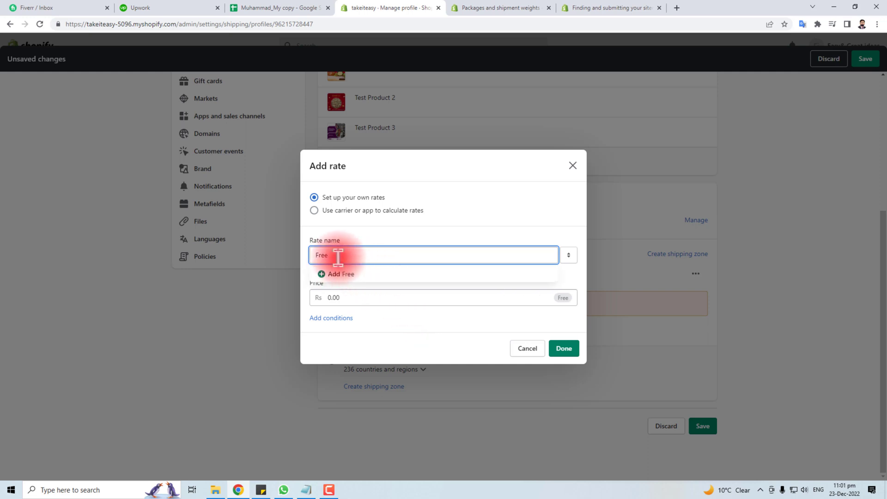
{"action": "left_click_drag", "start_coordinate": [332, 255], "coordinate": [305, 263]}
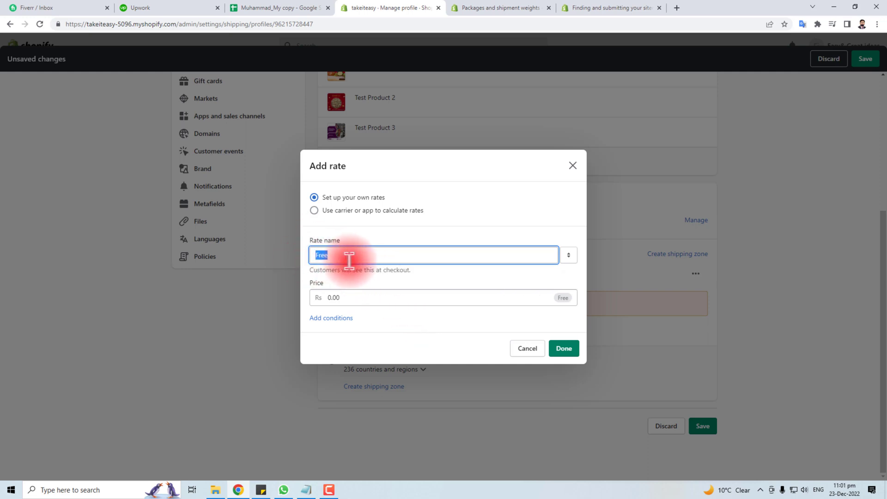
{"action": "left_click", "coordinate": [352, 297]}
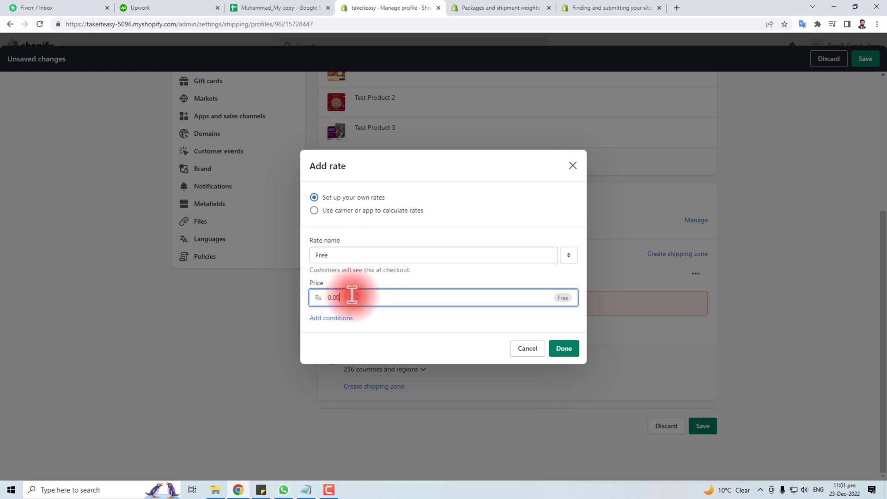
{"action": "left_click", "coordinate": [563, 350]}
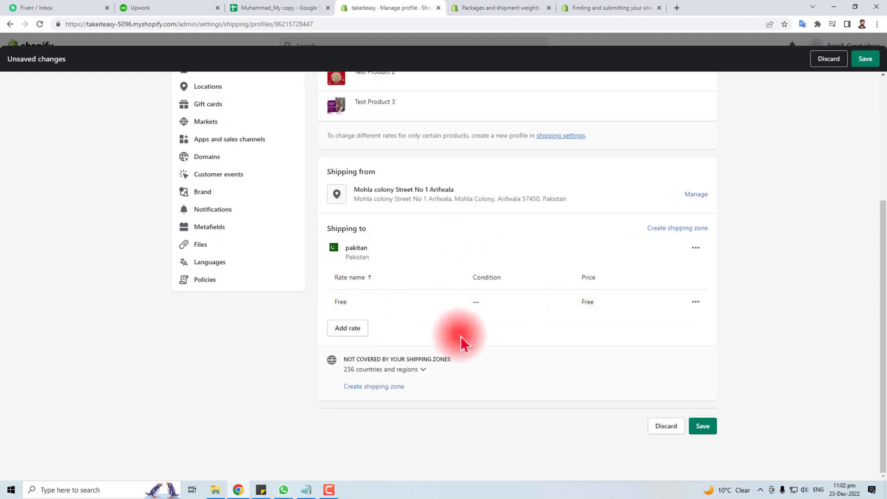
- Create a second shipping zone named "Asia" that includes all countries of the Asia region
{"action": "left_click", "coordinate": [681, 228]}
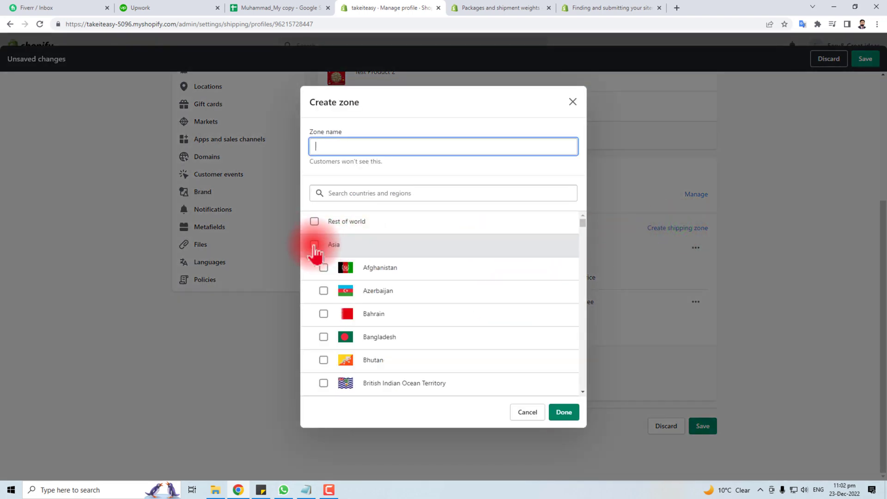
{"action": "left_click", "coordinate": [314, 245]}
{"action": "left_click", "coordinate": [344, 146]}
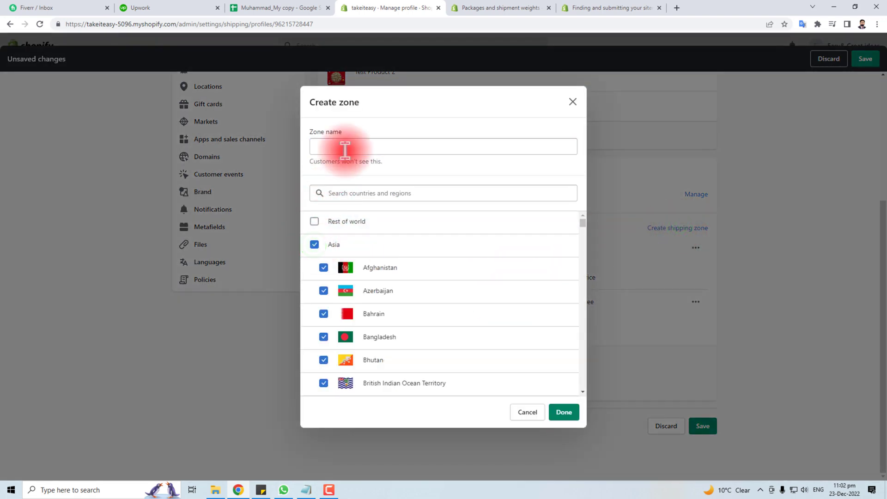
{"action": "type", "text": "Asia"}
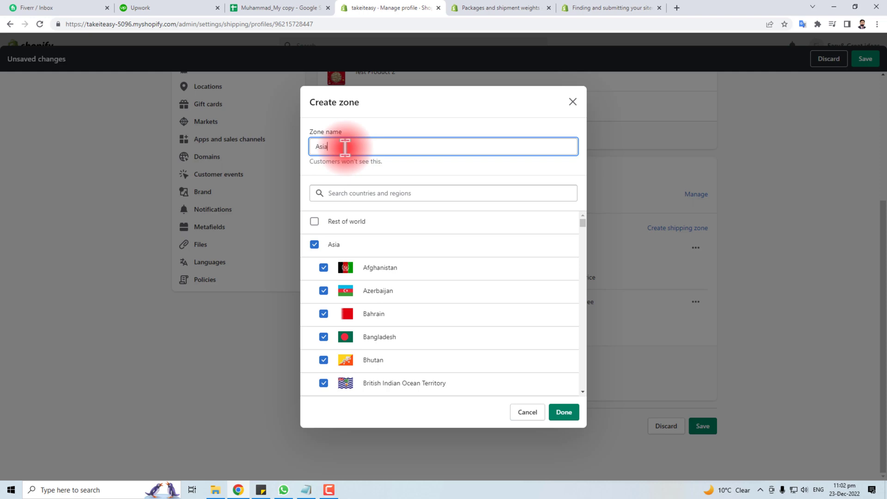
{"action": "left_click", "coordinate": [554, 414]}
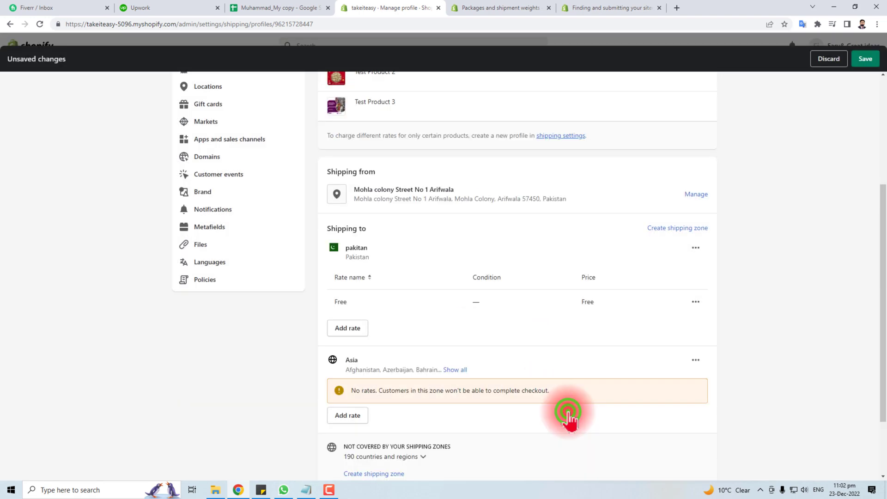
- Add an own rate named "Ashiarates" with a price of Rs 500.00 to the Asia zone
{"action": "scroll", "coordinate": [569, 415], "scroll_direction": "down", "scroll_amount": 2}
{"action": "left_click", "coordinate": [352, 332]}
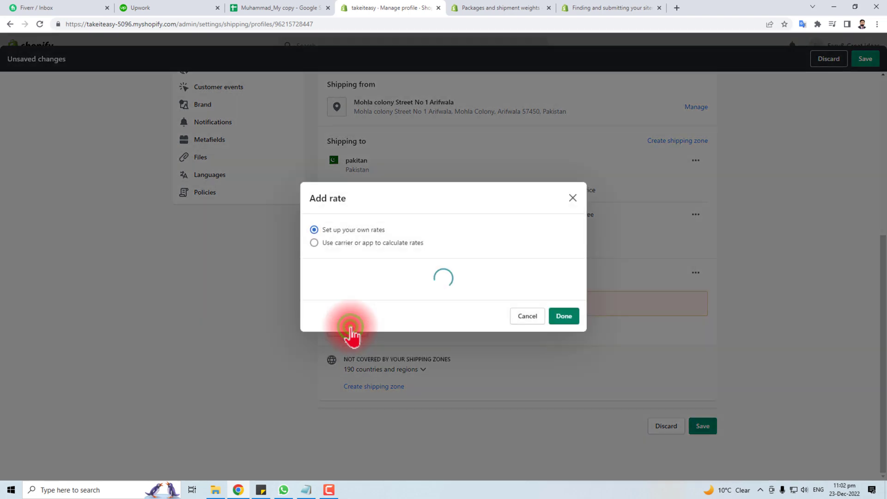
{"action": "left_click", "coordinate": [324, 254]}
{"action": "type", "text": "A"}
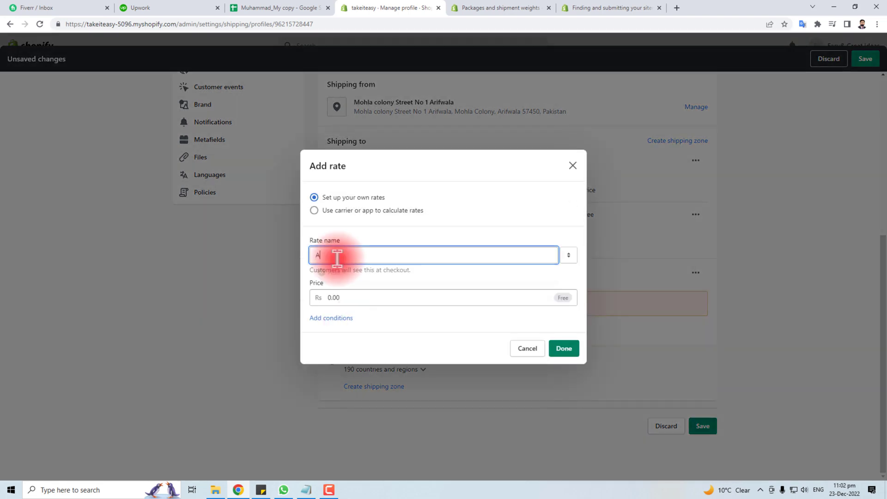
{"action": "type", "text": "shiarates"}
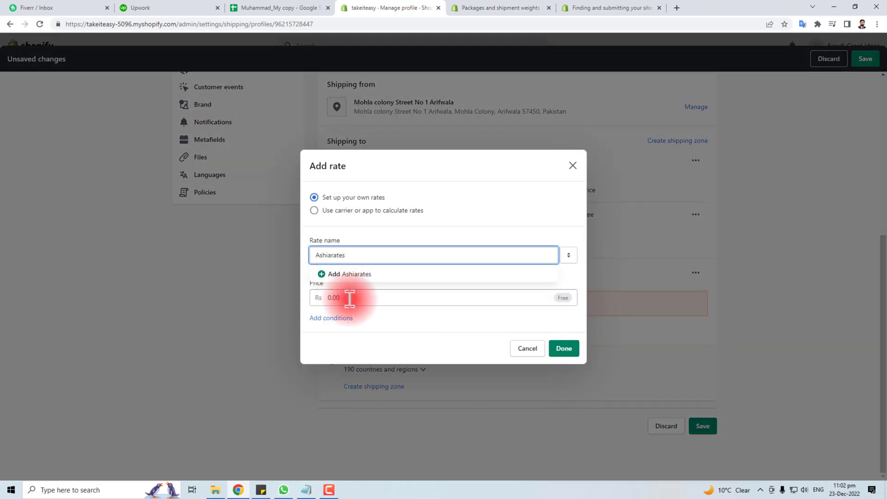
{"action": "left_click", "coordinate": [349, 297]}
{"action": "type", "text": "500"}
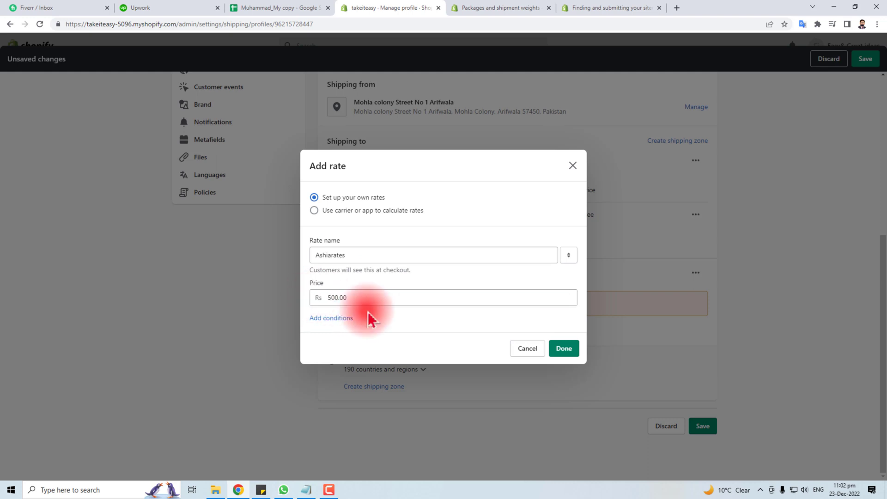
{"action": "left_click", "coordinate": [564, 351]}
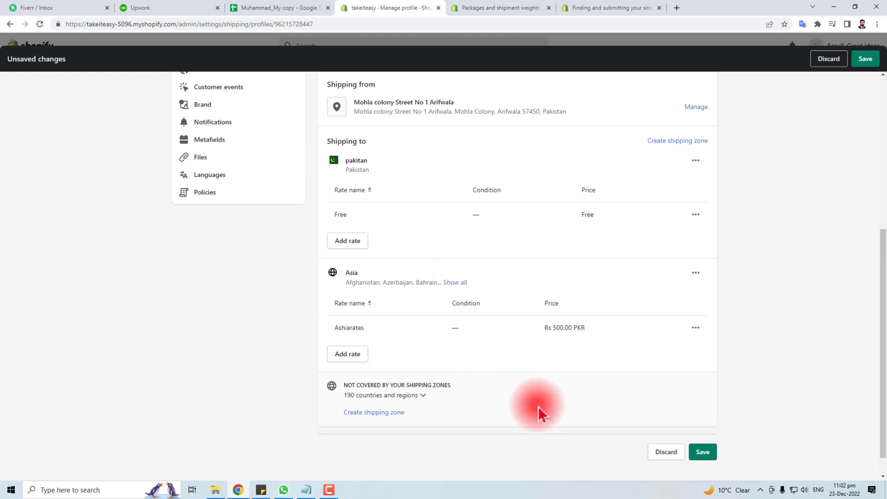
- Review the profile's products and shipping zones, and save the General profile
{"action": "scroll", "coordinate": [470, 374], "scroll_direction": "up", "scroll_amount": 3}
{"action": "scroll", "coordinate": [475, 379], "scroll_direction": "down", "scroll_amount": 3}
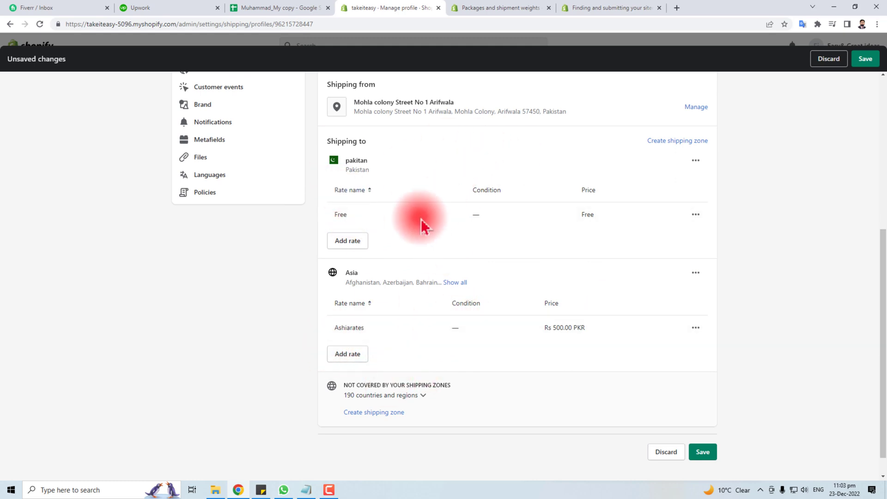
{"action": "scroll", "coordinate": [508, 325], "scroll_direction": "up", "scroll_amount": 5}
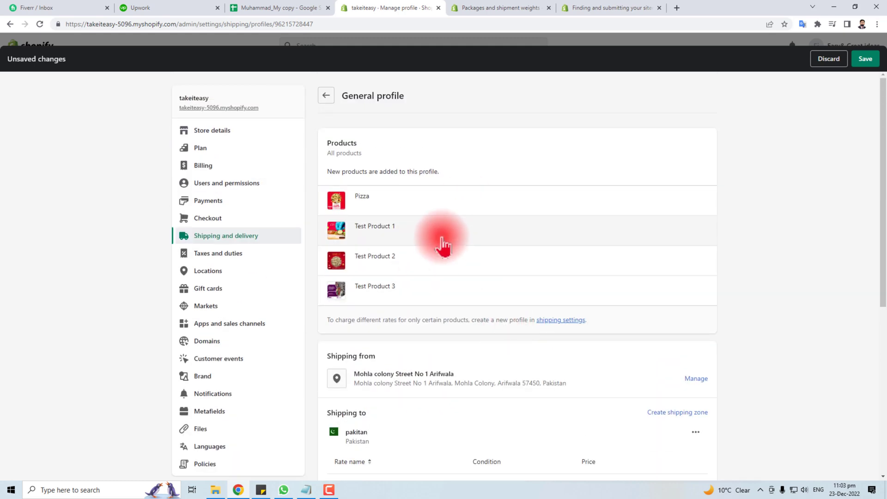
{"action": "scroll", "coordinate": [462, 268], "scroll_direction": "down", "scroll_amount": 5}
{"action": "left_click", "coordinate": [701, 425]}
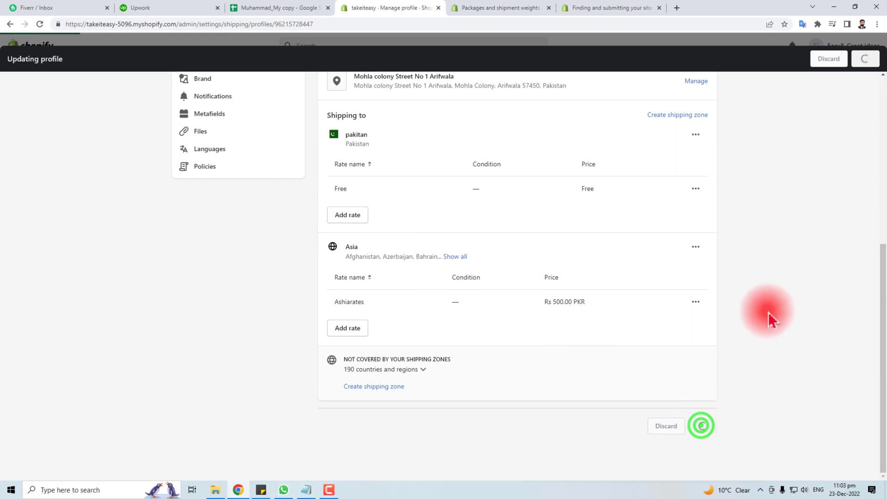
- Look over the saved General profile and return to the Shipping and delivery overview to check its general shipping rates
{"action": "scroll", "coordinate": [485, 258], "scroll_direction": "up", "scroll_amount": 6}
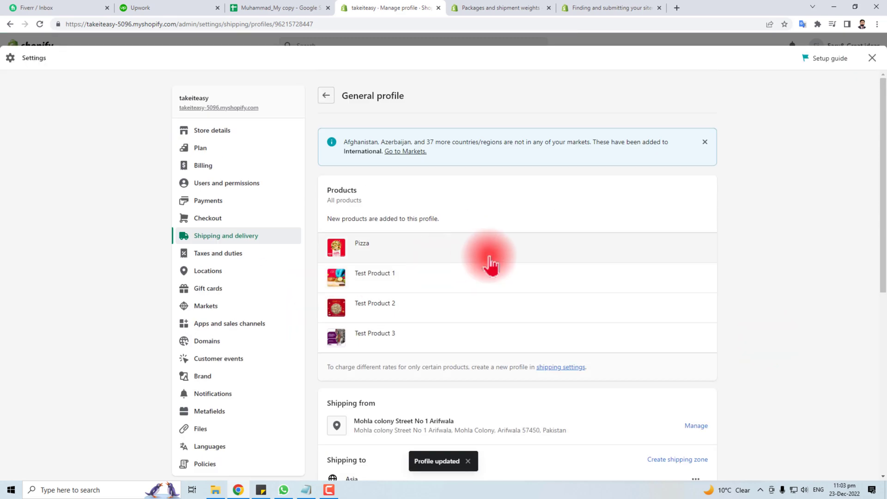
{"action": "scroll", "coordinate": [488, 258], "scroll_direction": "down", "scroll_amount": 6}
{"action": "scroll", "coordinate": [535, 363], "scroll_direction": "up", "scroll_amount": 6}
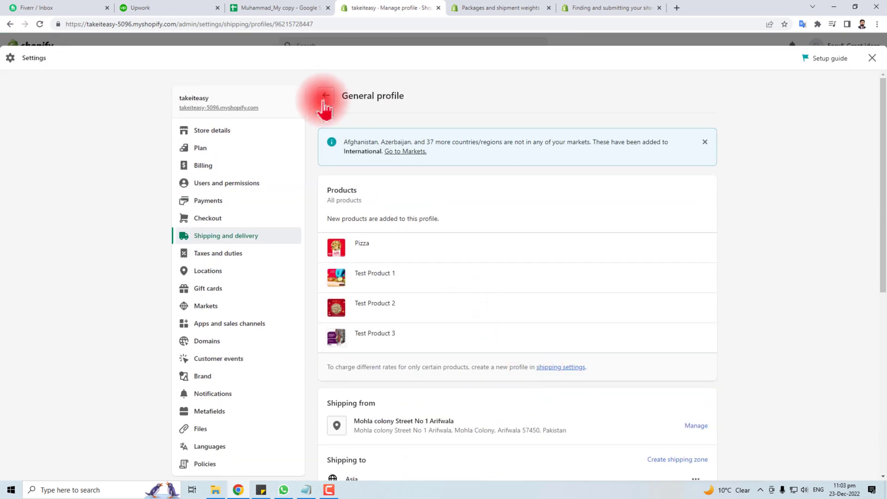
{"action": "left_click", "coordinate": [326, 95]}
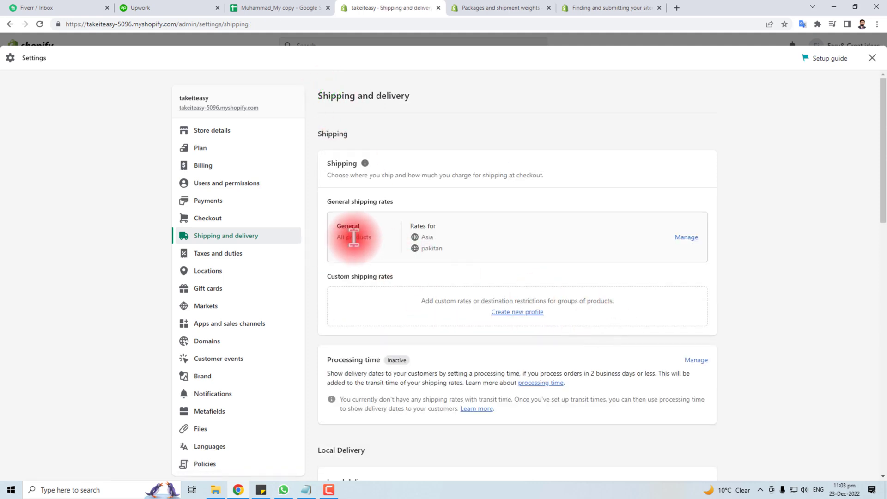
{"action": "left_click_drag", "start_coordinate": [338, 223], "coordinate": [361, 221]}
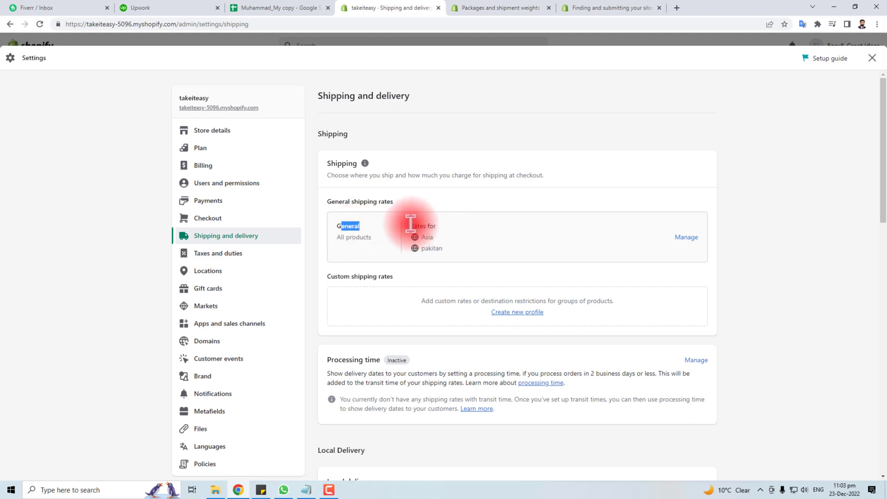
{"action": "left_click_drag", "start_coordinate": [410, 226], "coordinate": [445, 226]}
{"action": "left_click", "coordinate": [427, 237]}
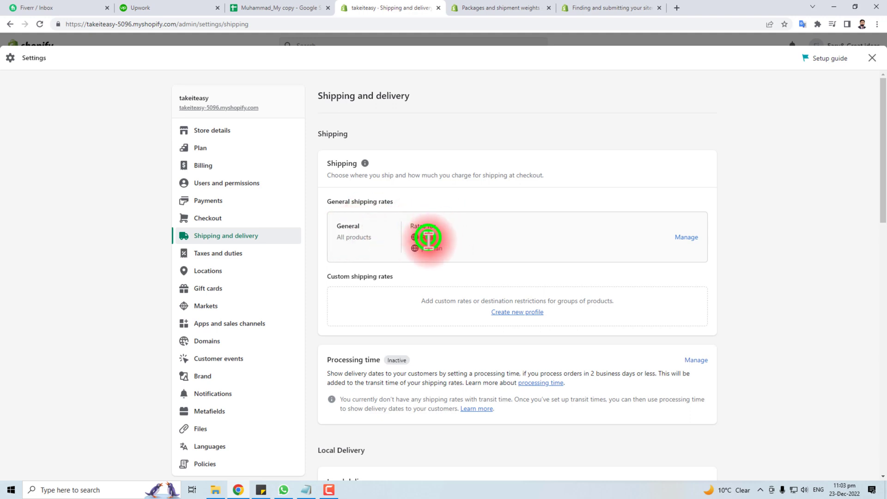
{"action": "left_click", "coordinate": [432, 251]}
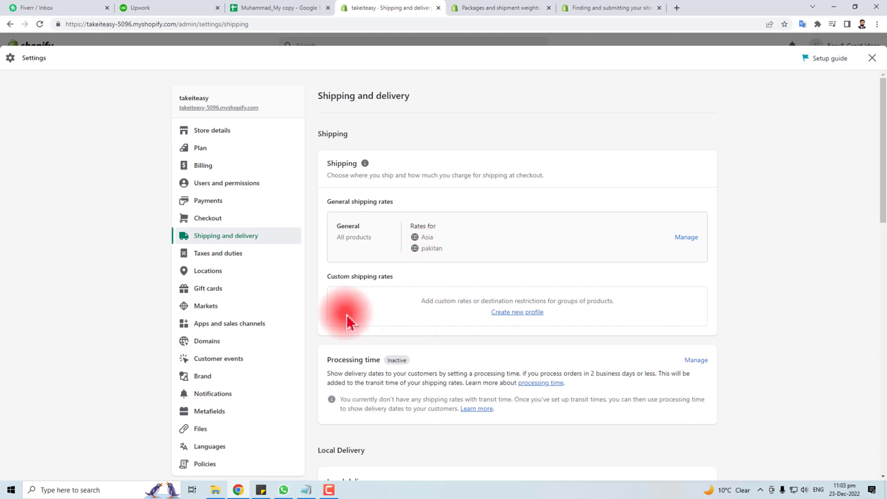
- Create a new custom shipping profile and name it "Uk"
{"action": "left_click", "coordinate": [520, 312]}
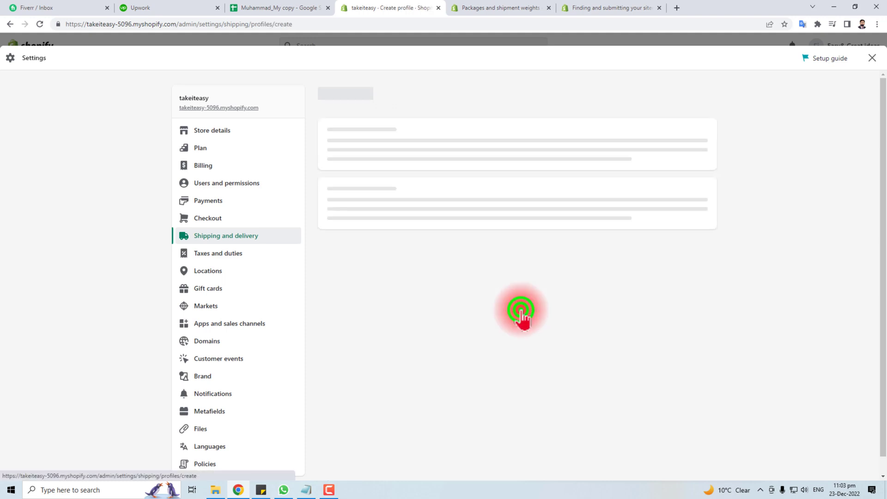
{"action": "left_click", "coordinate": [366, 166]}
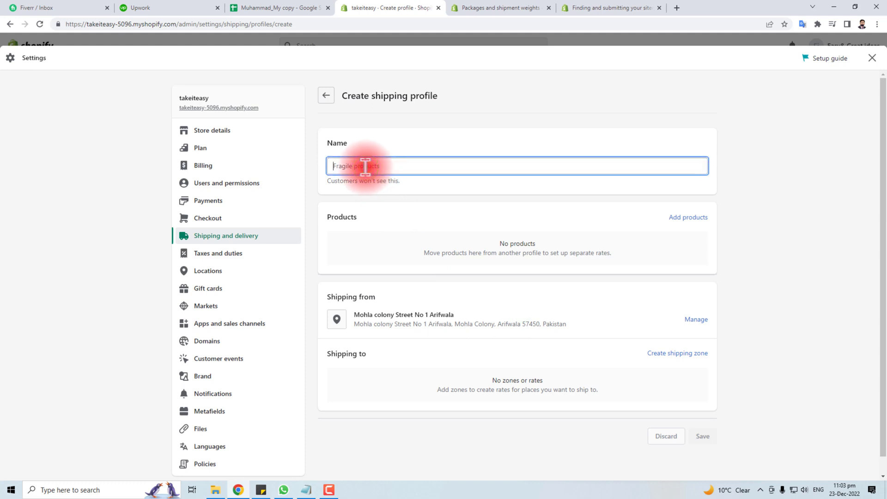
{"action": "type", "text": "Uk"}
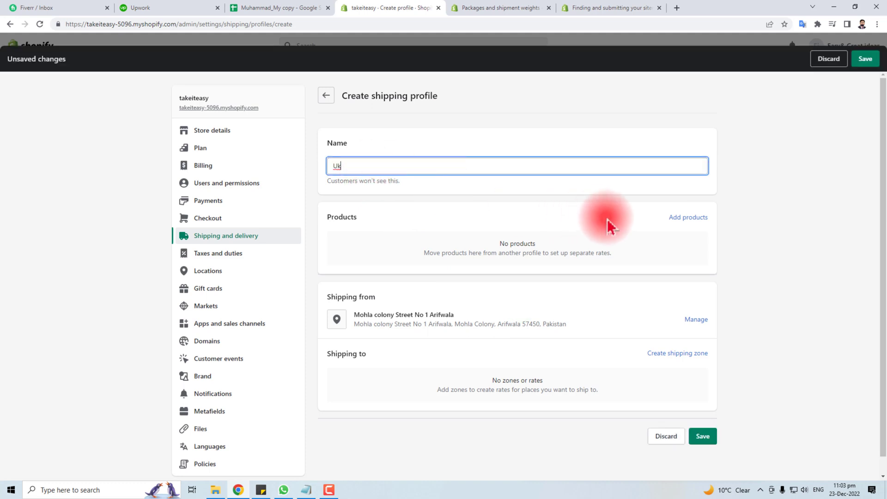
- Add the products Pizza and Test Product 2 to the Uk profile
{"action": "left_click", "coordinate": [685, 225]}
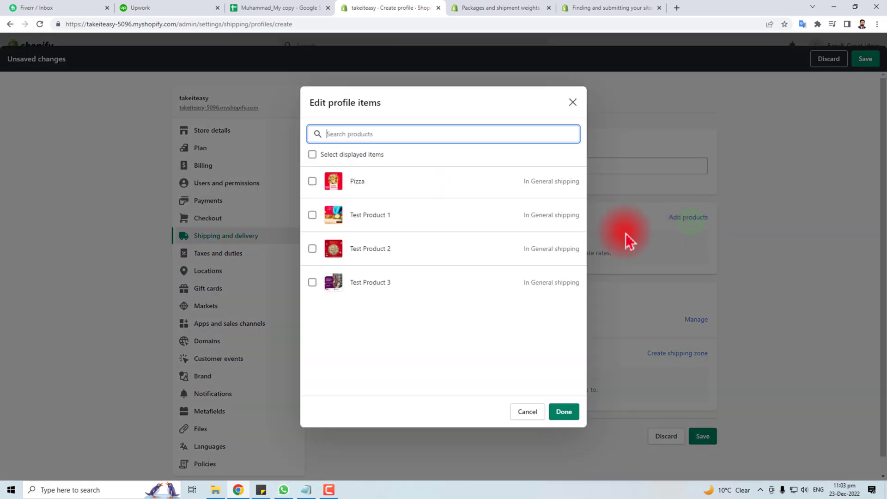
{"action": "left_click", "coordinate": [312, 181]}
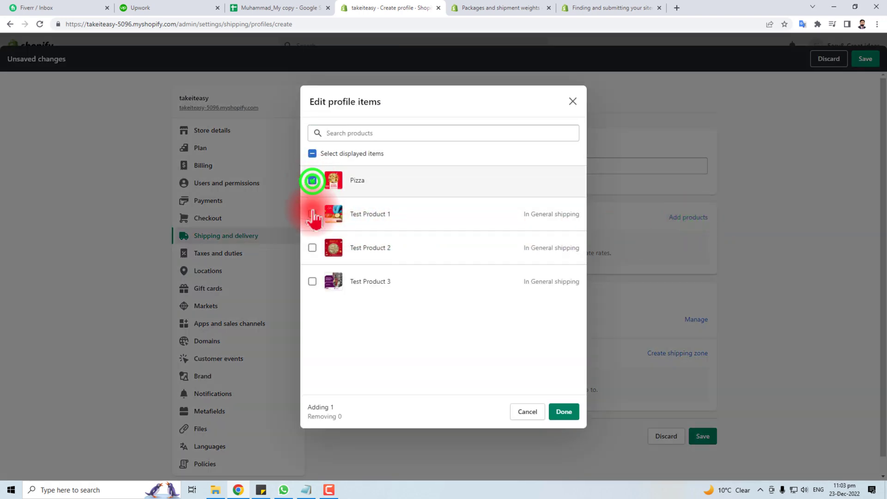
{"action": "left_click", "coordinate": [311, 248]}
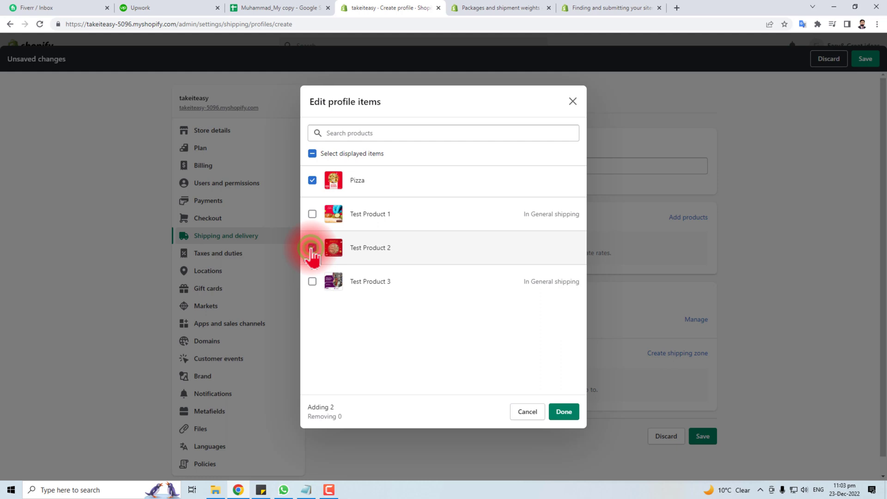
{"action": "left_click", "coordinate": [567, 411]}
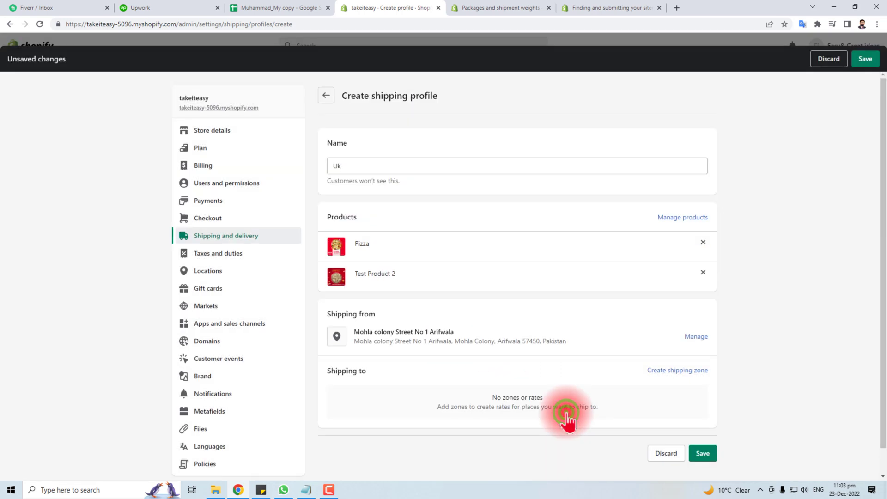
- Create a shipping zone named "United Kingdom" in the Uk profile that includes the country United Kingdom
{"action": "left_click", "coordinate": [687, 371]}
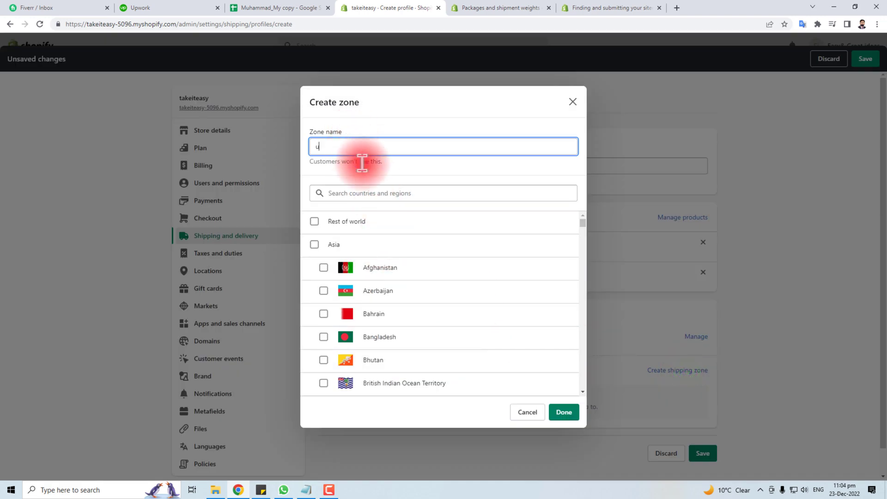
{"action": "left_click", "coordinate": [369, 193]}
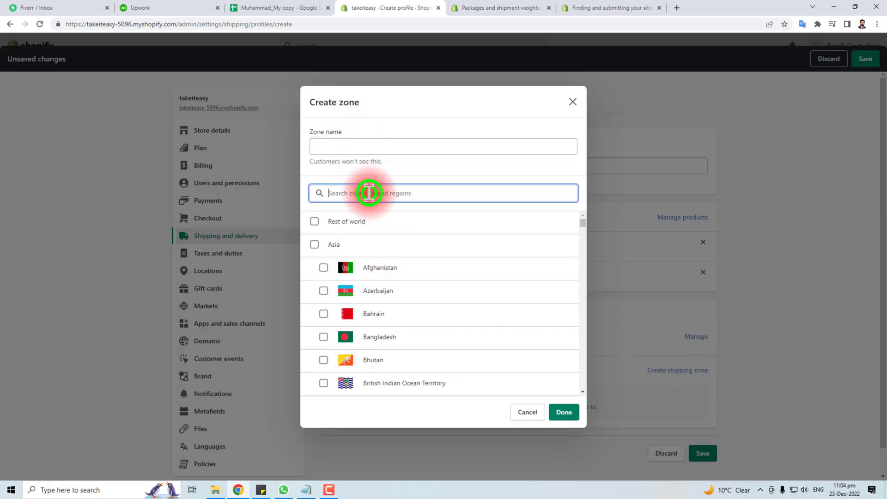
{"action": "type", "text": "uk"}
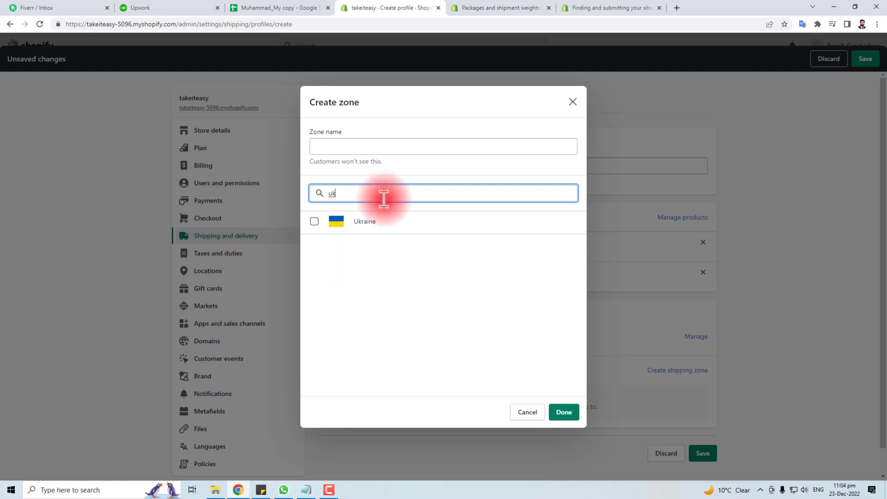
{"action": "left_click_drag", "start_coordinate": [350, 196], "coordinate": [312, 196]}
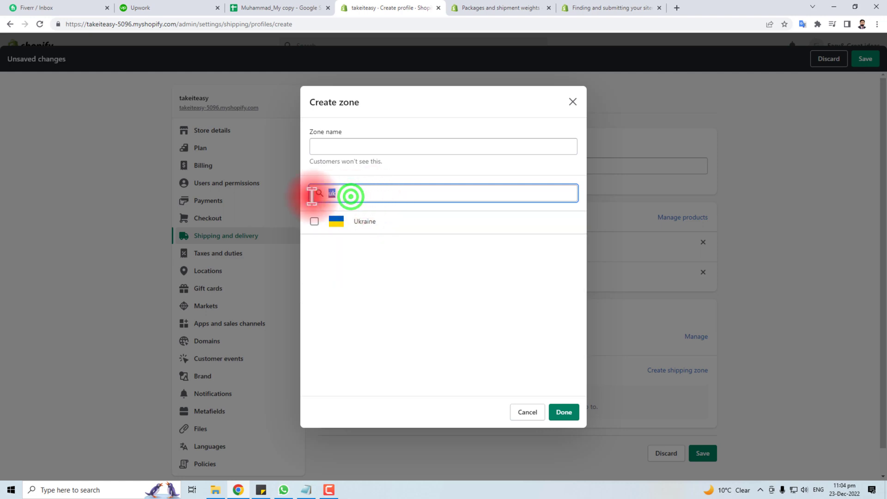
{"action": "type", "text": "united ki"}
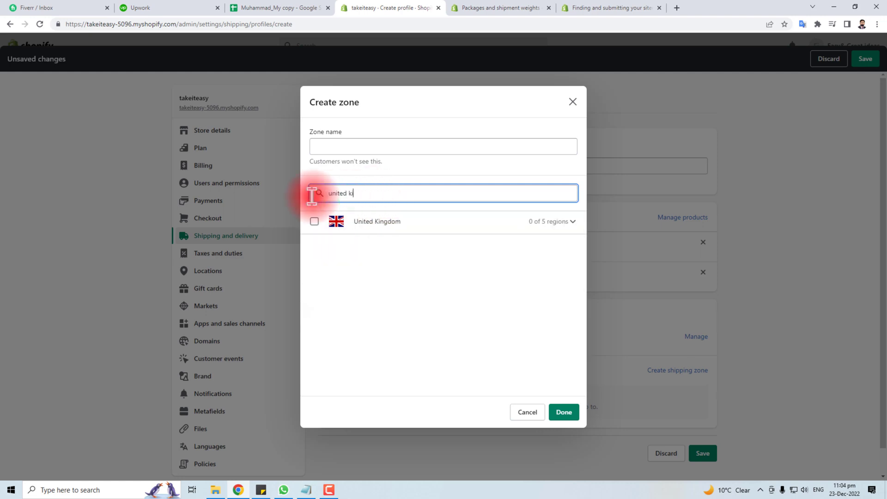
{"action": "left_click", "coordinate": [371, 226]}
{"action": "left_click", "coordinate": [563, 411]}
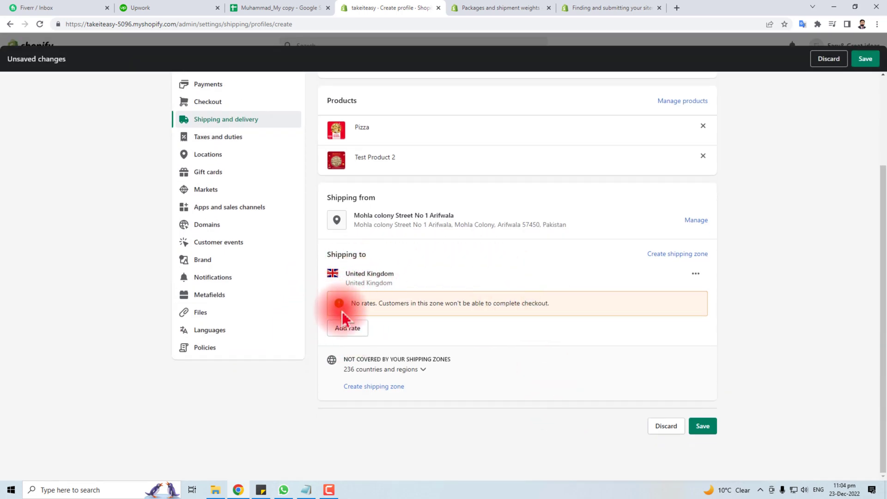
- Add an own rate named "Ukship" with a price of Rs 1000 to the United Kingdom zone
{"action": "left_click", "coordinate": [347, 329]}
{"action": "left_click", "coordinate": [339, 257]}
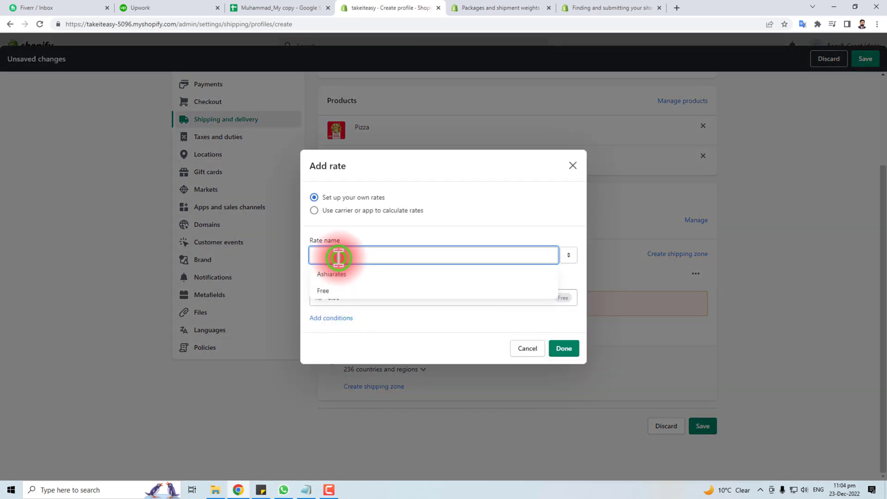
{"action": "type", "text": "Uk"}
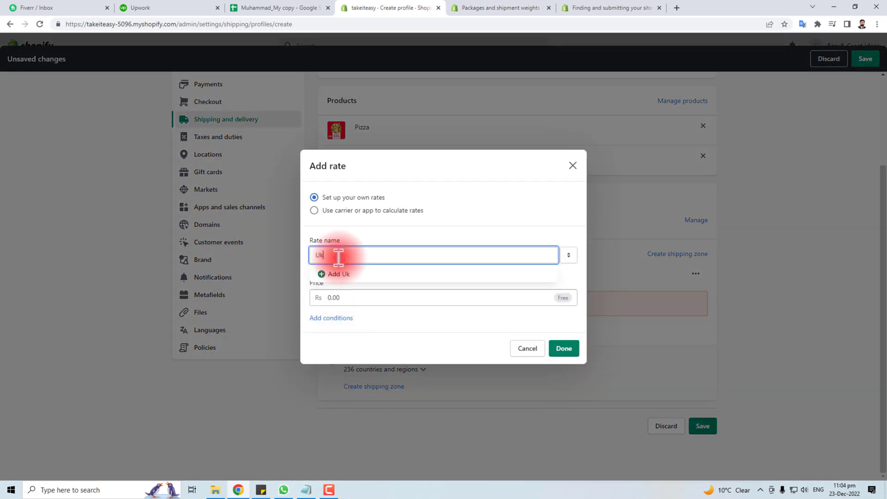
{"action": "type", "text": "ship"}
{"action": "left_click", "coordinate": [356, 297]}
{"action": "type", "text": "1000"}
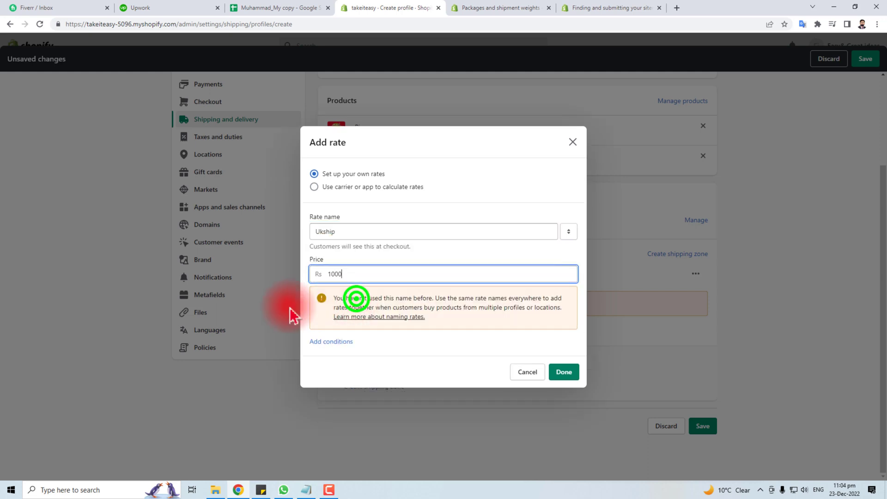
{"action": "left_click", "coordinate": [368, 272]}
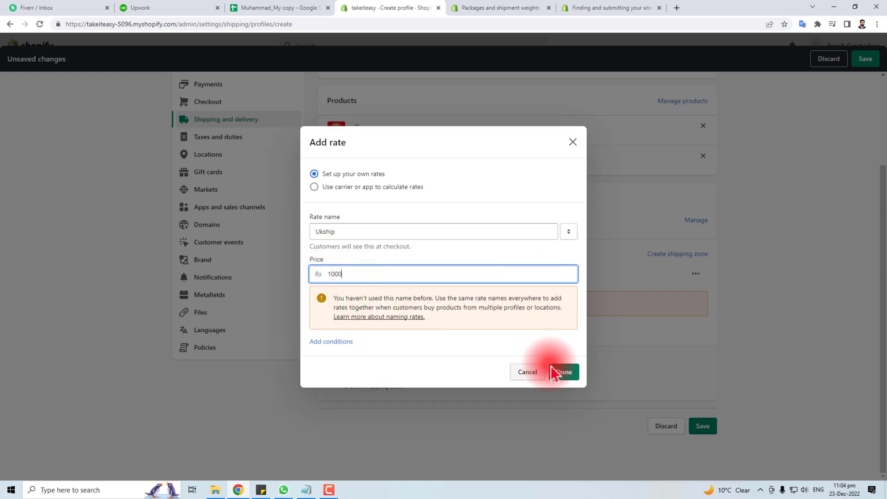
{"action": "left_click", "coordinate": [564, 372]}
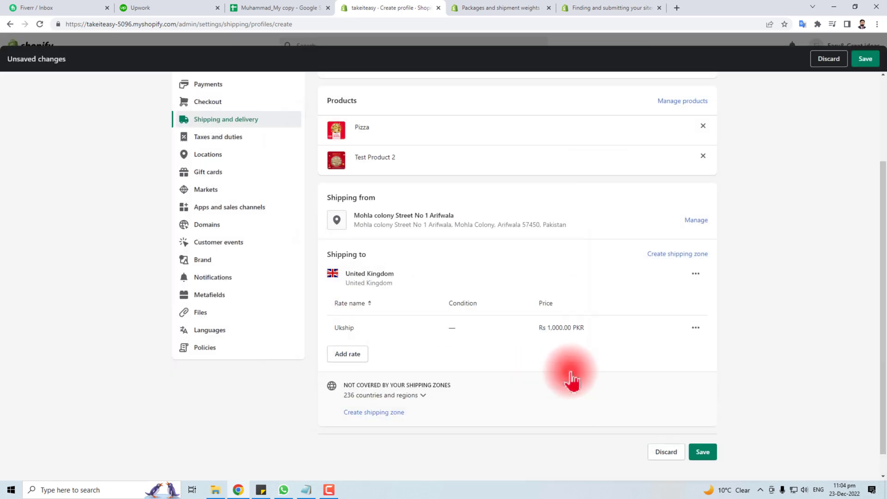
- Review the Uk profile's products, zone and rate, and save the new profile without leaving with unsaved changes
{"action": "scroll", "coordinate": [574, 379], "scroll_direction": "up", "scroll_amount": 2}
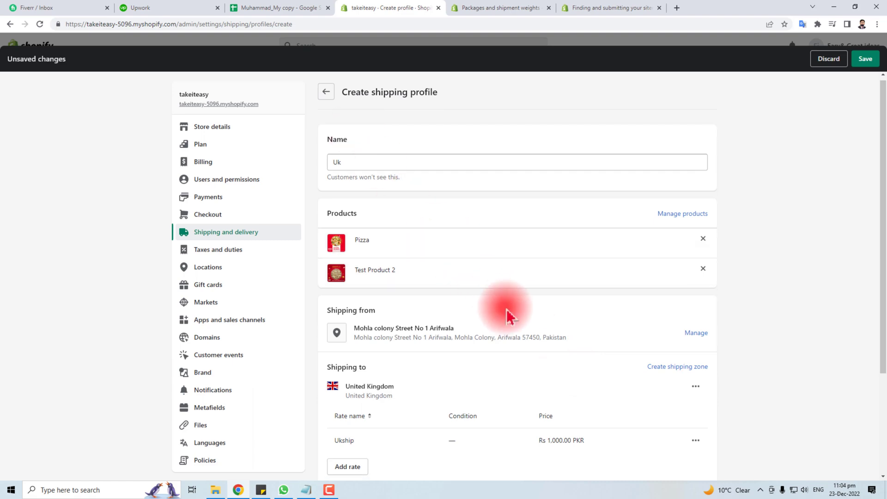
{"action": "scroll", "coordinate": [332, 116], "scroll_direction": "down", "scroll_amount": 3}
{"action": "scroll", "coordinate": [331, 122], "scroll_direction": "up", "scroll_amount": 3}
{"action": "left_click", "coordinate": [326, 96]}
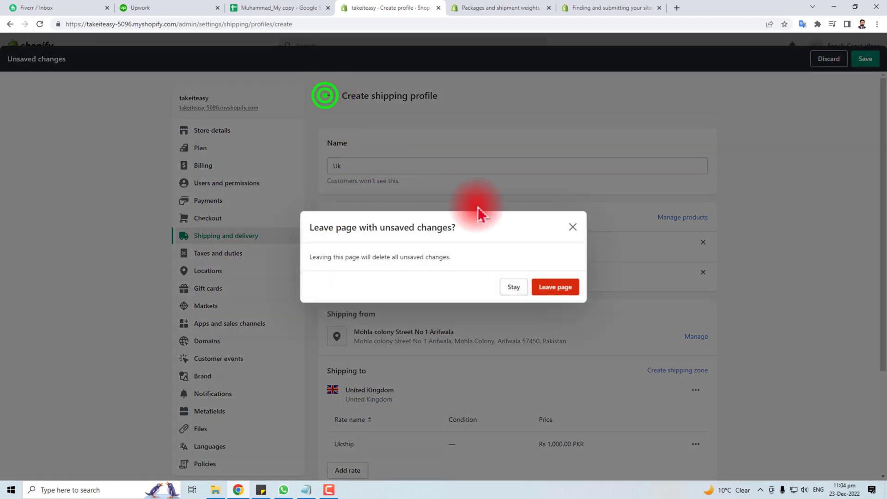
{"action": "left_click", "coordinate": [575, 227]}
{"action": "left_click", "coordinate": [864, 59]}
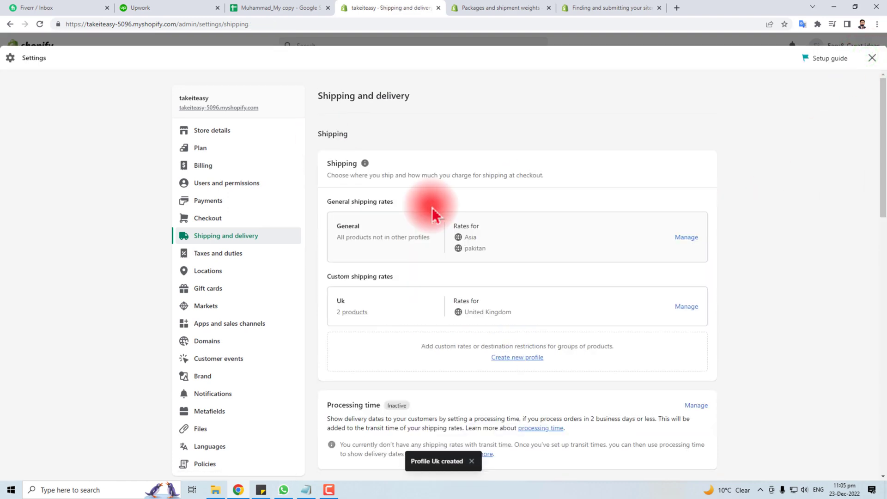
- Compare the General profile's products and zones with those of the custom Uk profile in the shipping overview
{"action": "scroll", "coordinate": [431, 207], "scroll_direction": "down", "scroll_amount": 3}
{"action": "scroll", "coordinate": [431, 207], "scroll_direction": "up", "scroll_amount": 3}
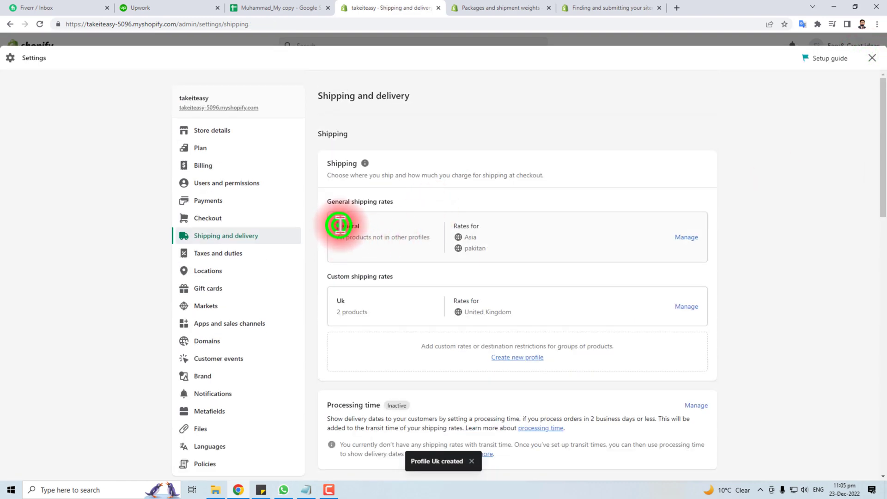
{"action": "left_click_drag", "start_coordinate": [339, 225], "coordinate": [517, 234]}
{"action": "left_click", "coordinate": [518, 235]}
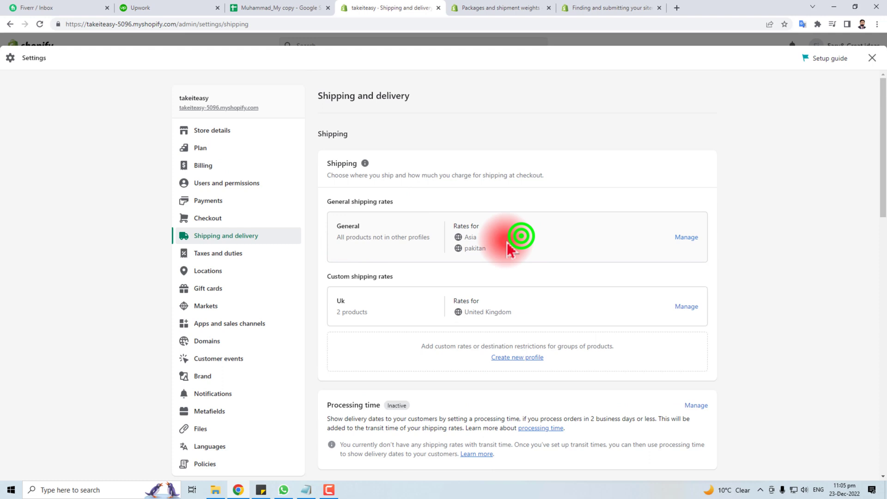
{"action": "left_click", "coordinate": [464, 238]}
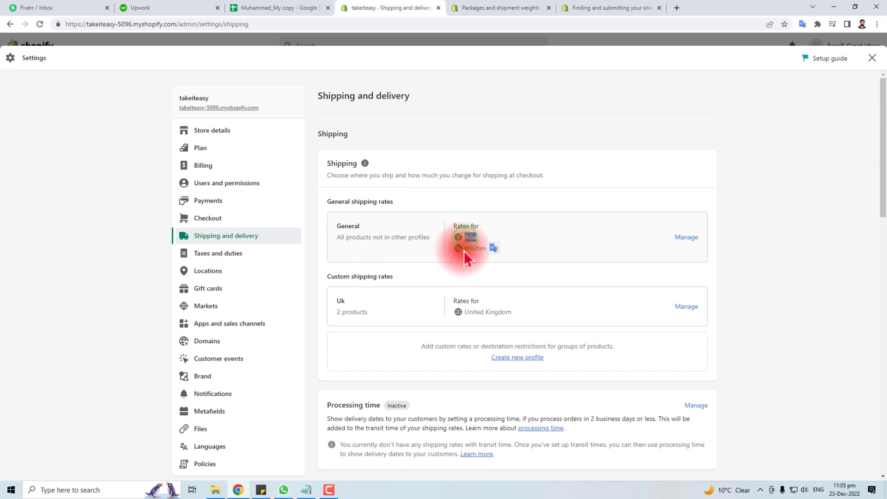
{"action": "double_click", "coordinate": [466, 248]}
{"action": "left_click", "coordinate": [517, 237]}
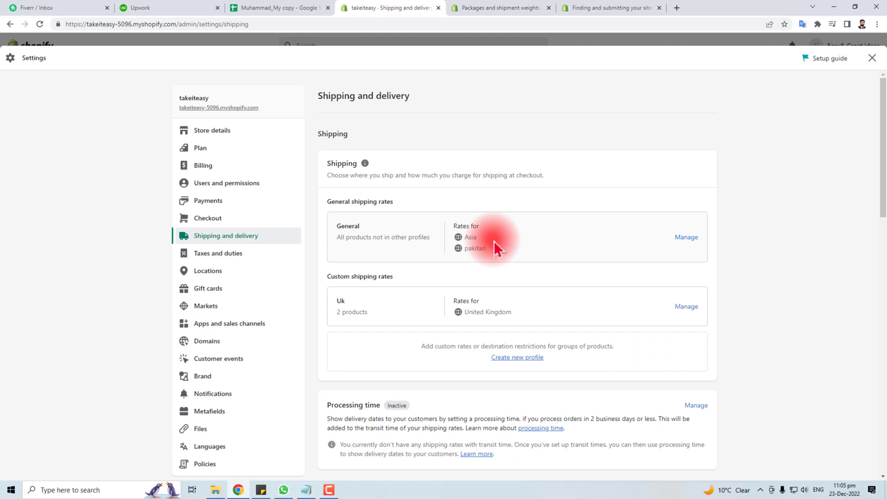
{"action": "triple_click", "coordinate": [329, 277]}
{"action": "left_click", "coordinate": [396, 333]}
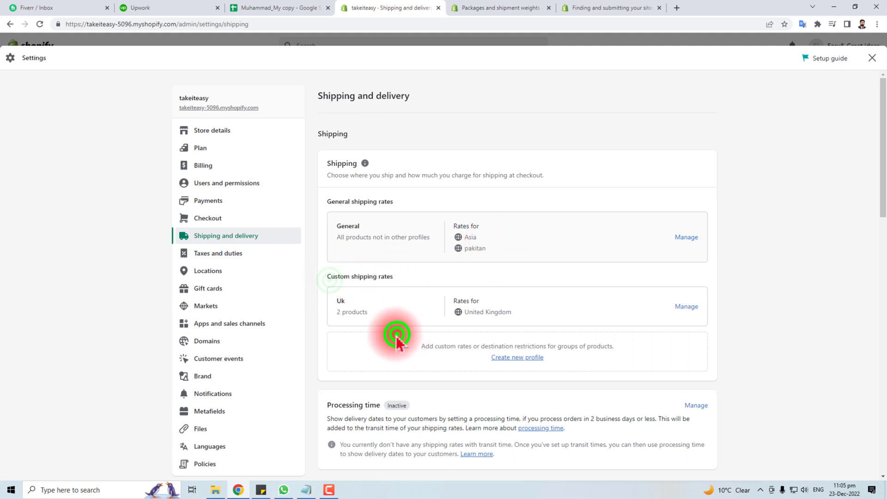
{"action": "double_click", "coordinate": [334, 301]}
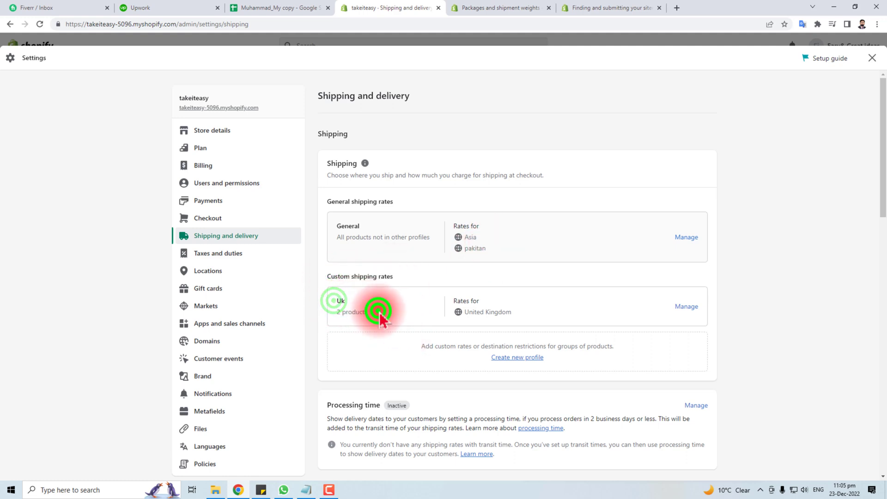
{"action": "left_click_drag", "start_coordinate": [377, 311], "coordinate": [332, 318]}
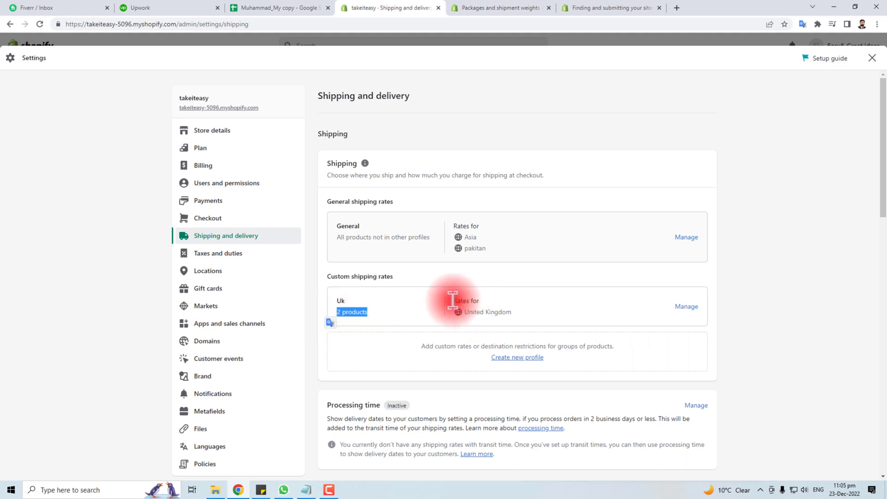
{"action": "left_click_drag", "start_coordinate": [453, 300], "coordinate": [503, 298]}
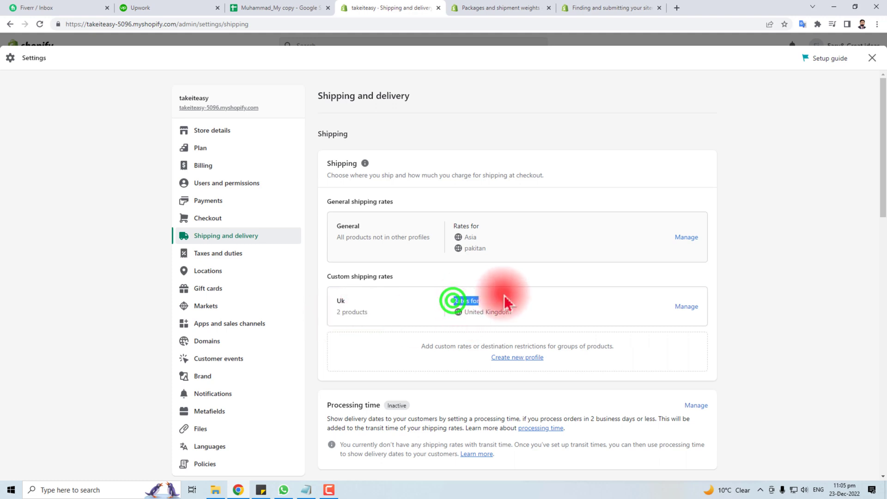
{"action": "left_click", "coordinate": [522, 311]}
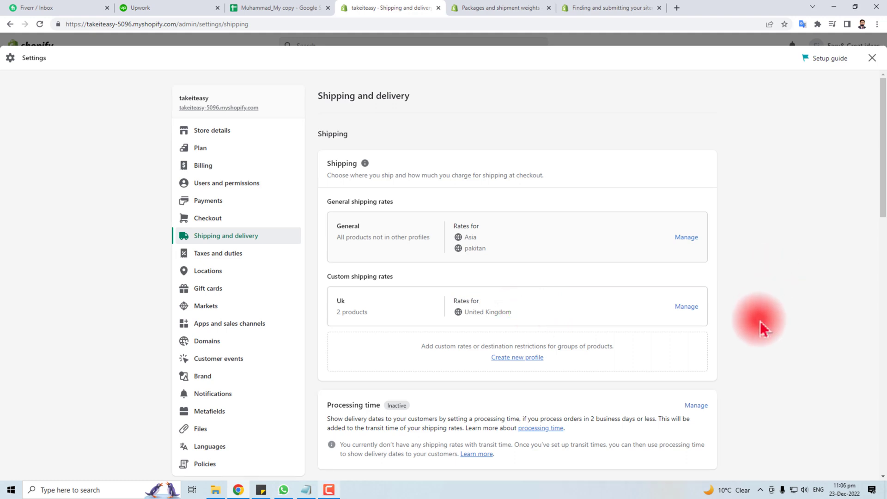
- Enable processing time to show delivery dates at checkout, set it to 2 business days, and save the change
{"action": "scroll", "coordinate": [763, 257], "scroll_direction": "down", "scroll_amount": 4}
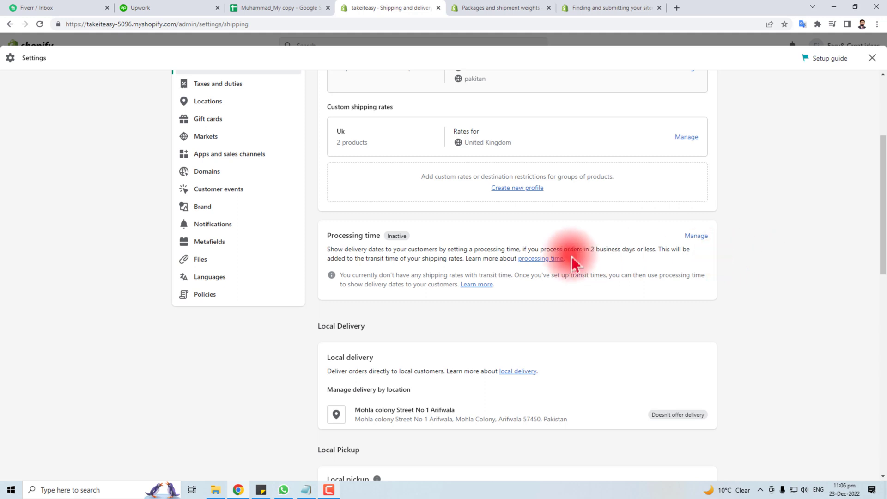
{"action": "left_click_drag", "start_coordinate": [329, 237], "coordinate": [411, 236]}
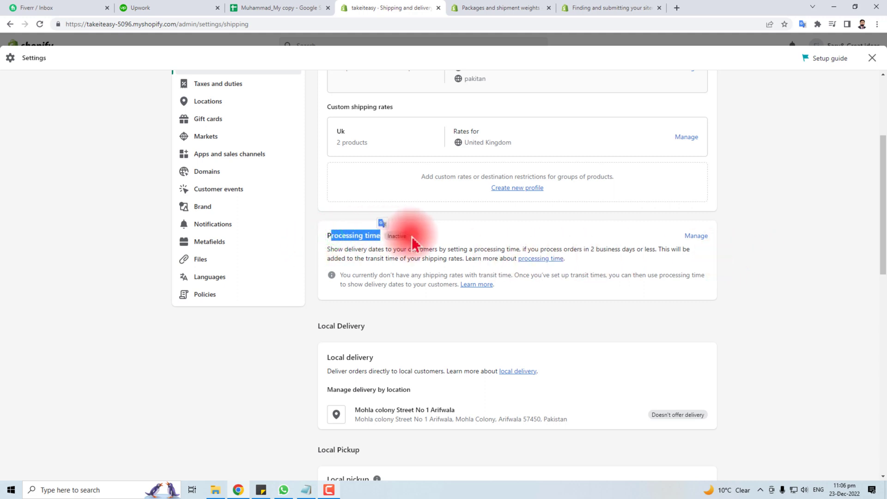
{"action": "left_click", "coordinate": [698, 237]}
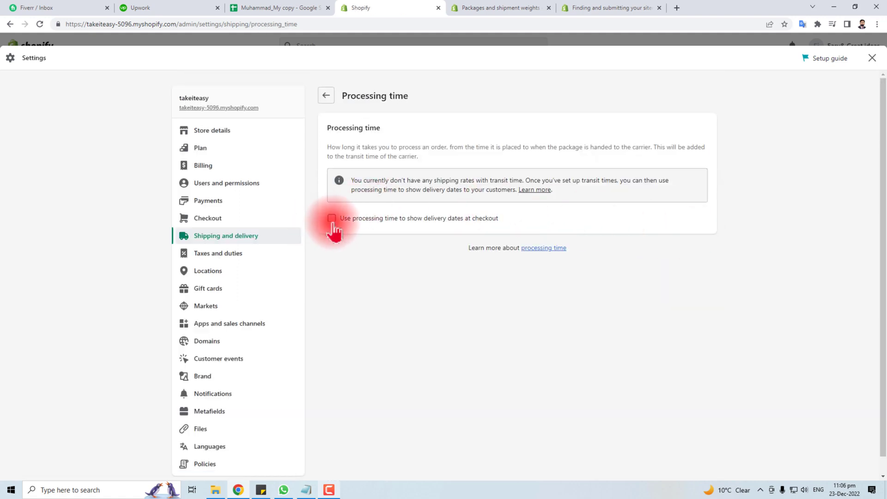
{"action": "left_click", "coordinate": [332, 220]}
{"action": "left_click", "coordinate": [422, 252]}
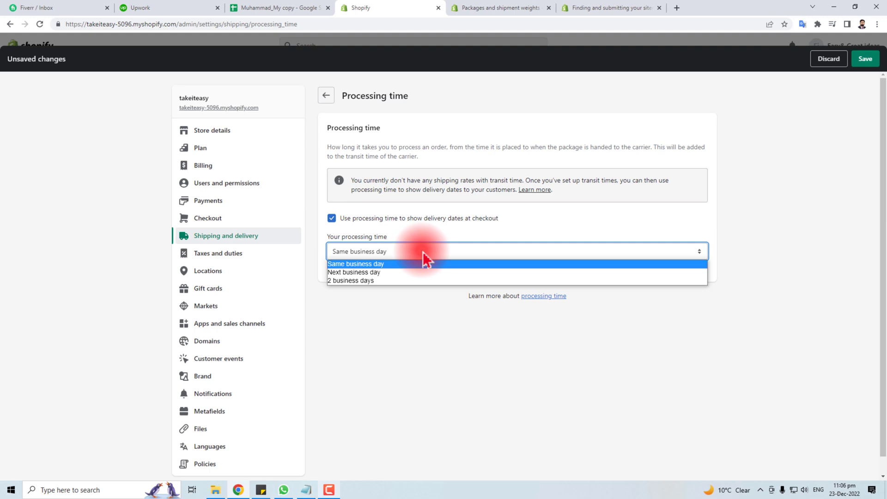
{"action": "left_click", "coordinate": [390, 281]}
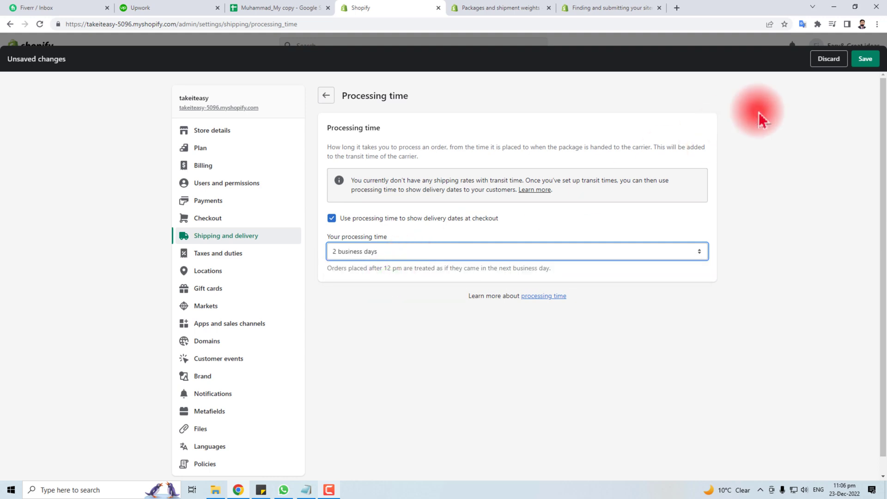
{"action": "left_click", "coordinate": [865, 59]}
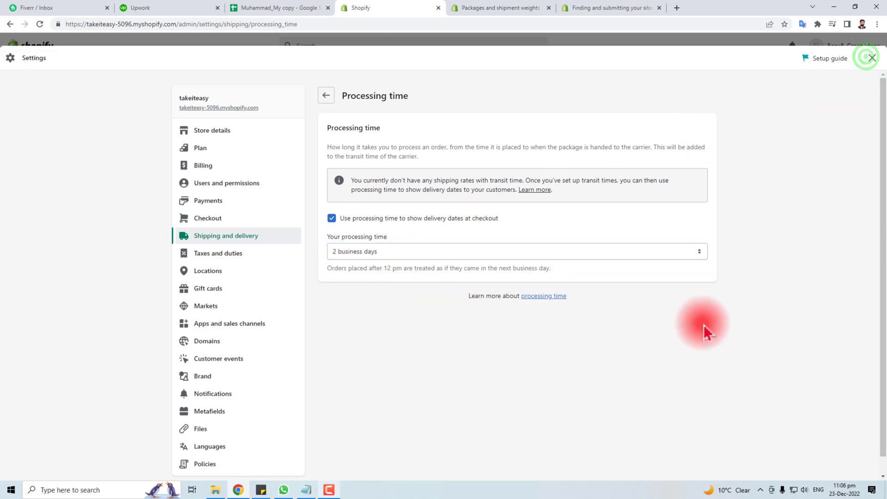
{"action": "left_click", "coordinate": [327, 96]}
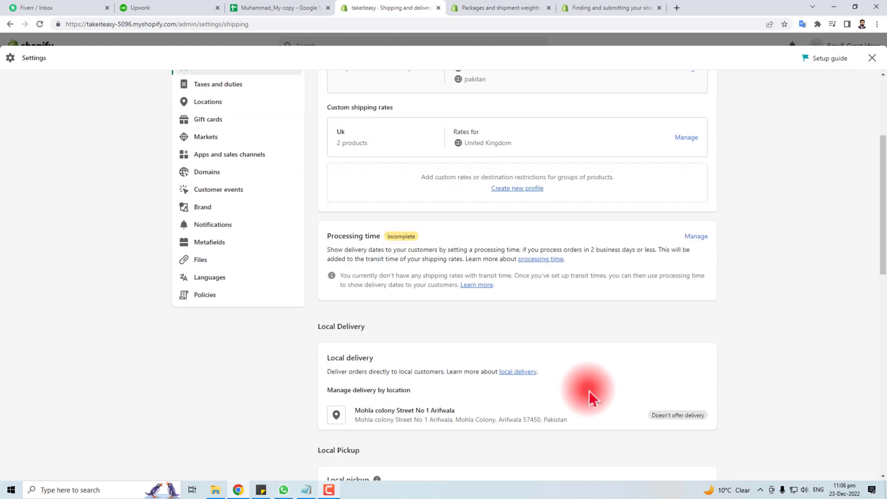
- Enable local delivery for the store's location and add postal code 54750 to the Local Delivery zone
{"action": "scroll", "coordinate": [536, 331], "scroll_direction": "down", "scroll_amount": 3}
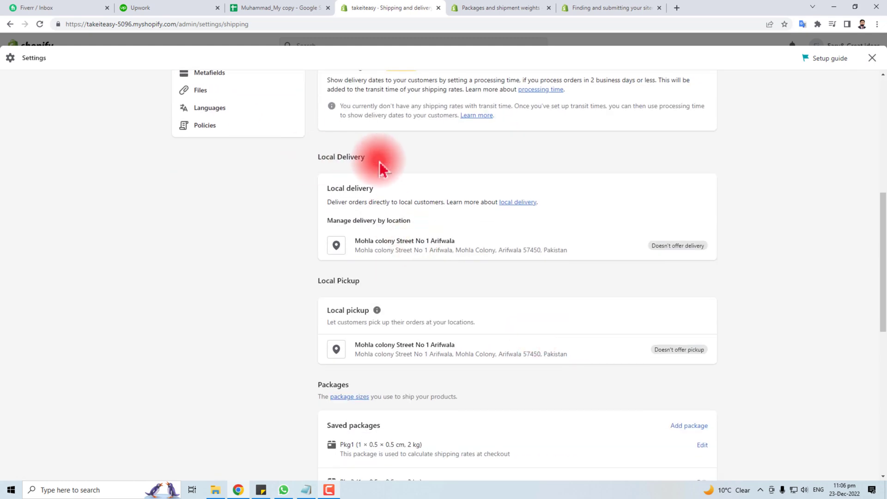
{"action": "left_click", "coordinate": [681, 246]}
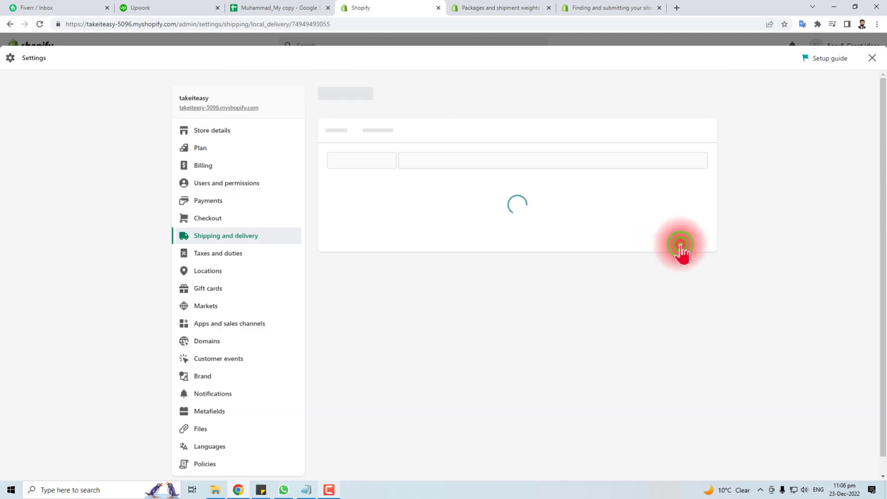
{"action": "left_click", "coordinate": [332, 192]}
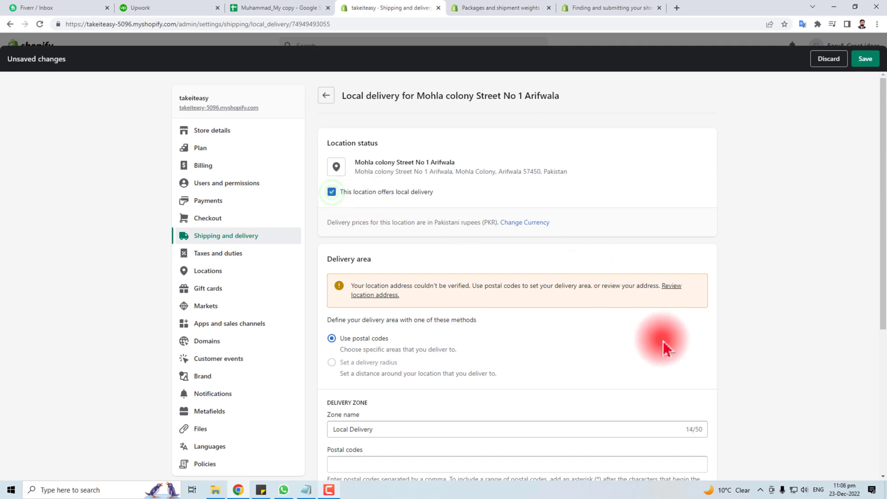
{"action": "scroll", "coordinate": [608, 361], "scroll_direction": "down", "scroll_amount": 4}
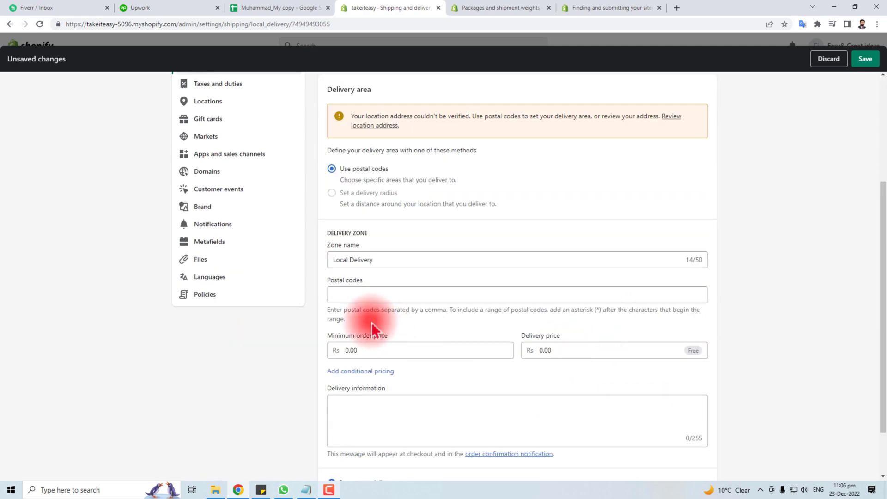
{"action": "left_click", "coordinate": [364, 293]}
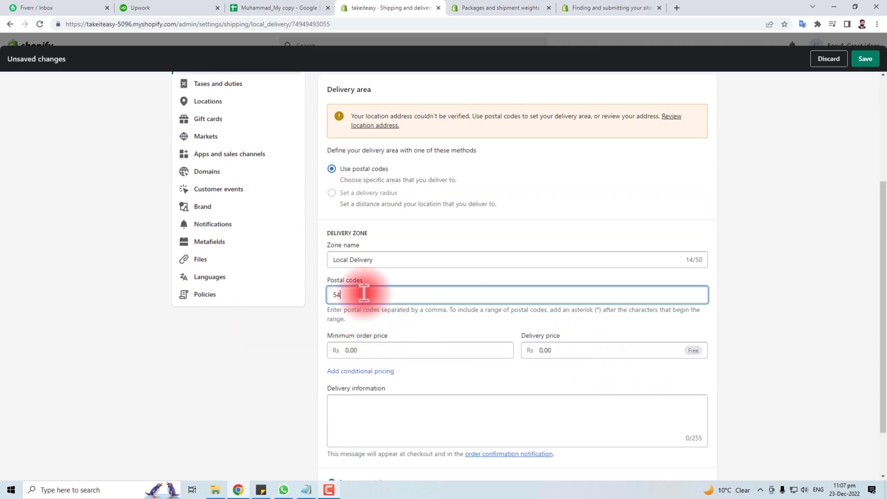
{"action": "left_click", "coordinate": [386, 351]}
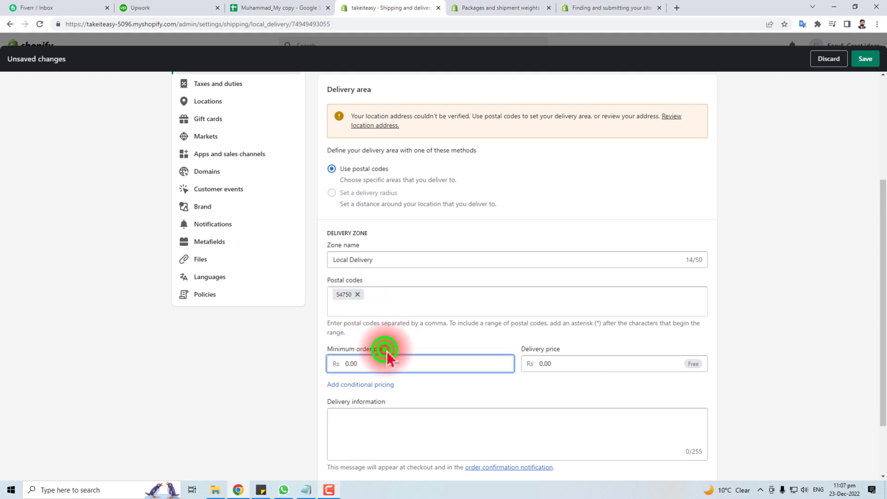
- Review the local delivery zone's pricing and delivery information fields, and save the local delivery settings
{"action": "scroll", "coordinate": [368, 356], "scroll_direction": "down", "scroll_amount": 2}
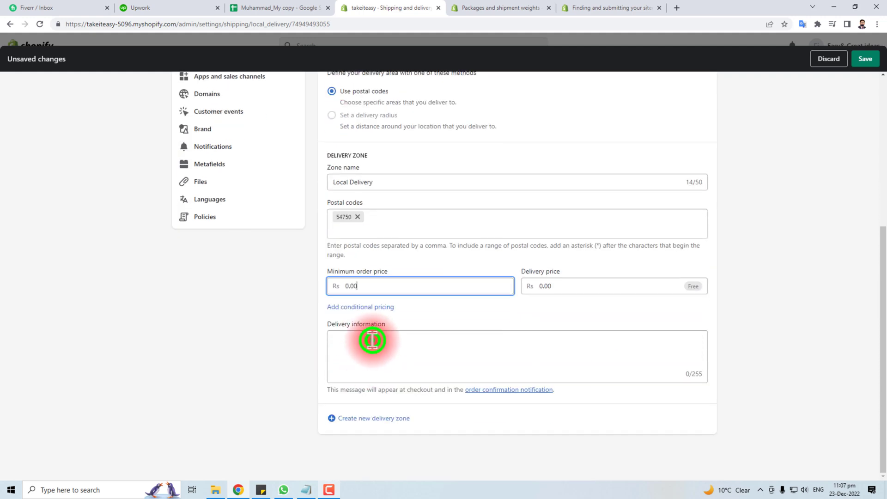
{"action": "left_click", "coordinate": [372, 340]}
{"action": "scroll", "coordinate": [404, 353], "scroll_direction": "up", "scroll_amount": 6}
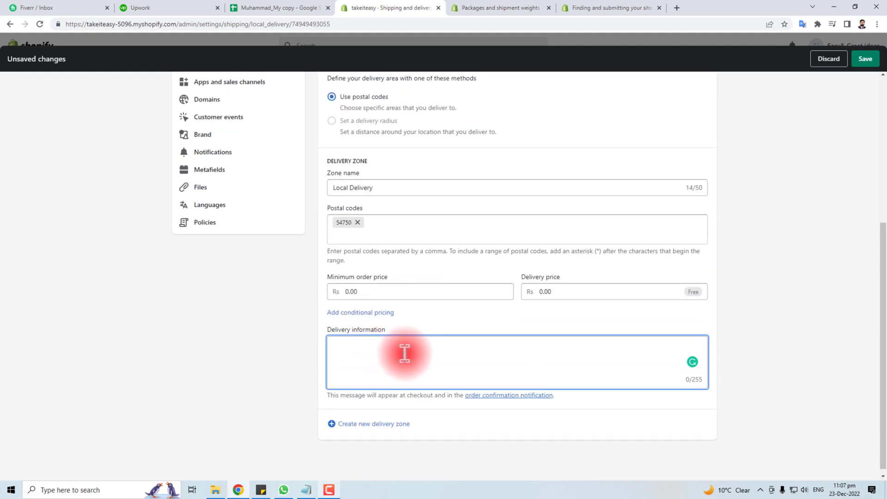
{"action": "scroll", "coordinate": [408, 360], "scroll_direction": "down", "scroll_amount": 6}
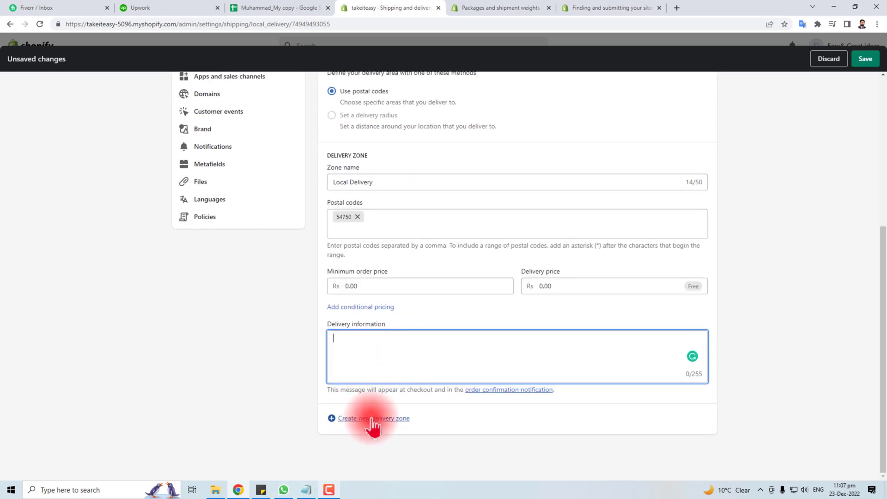
{"action": "scroll", "coordinate": [419, 400], "scroll_direction": "up", "scroll_amount": 6}
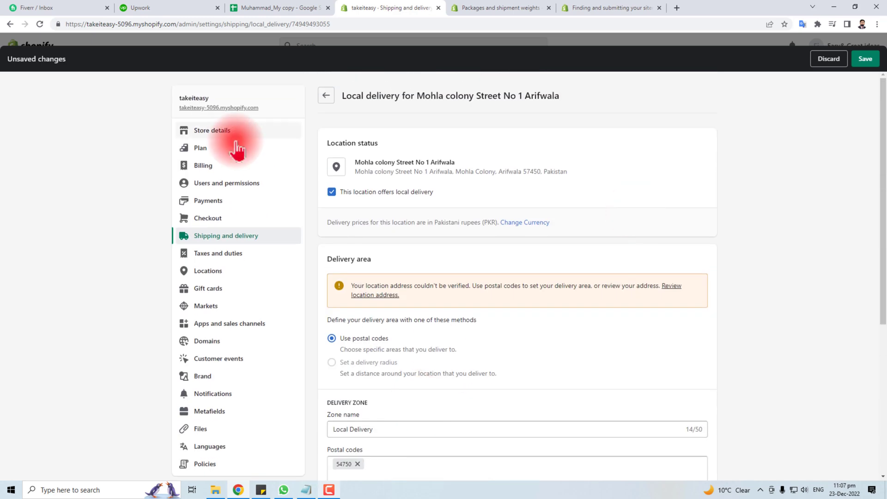
{"action": "left_click", "coordinate": [865, 59]}
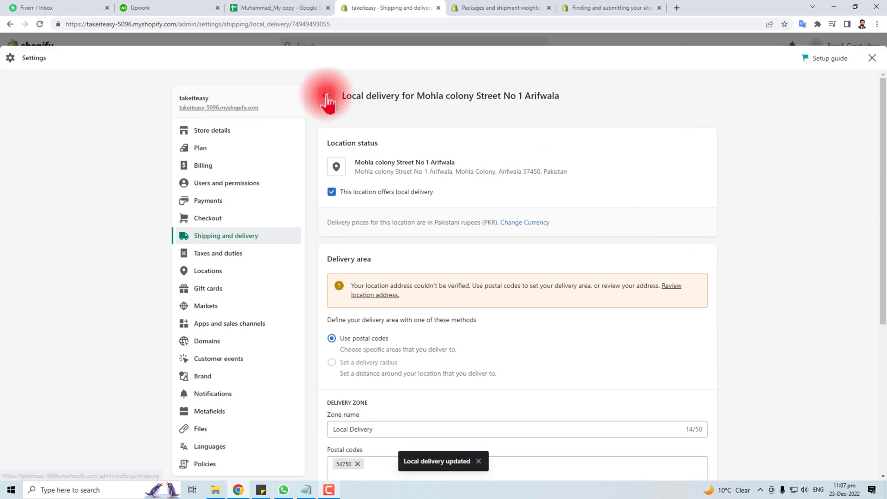
{"action": "left_click", "coordinate": [326, 95]}
- Examine the name, type and dimension fields for a new package, including the Envelope type, without adding one
{"action": "scroll", "coordinate": [560, 367], "scroll_direction": "down", "scroll_amount": 10}
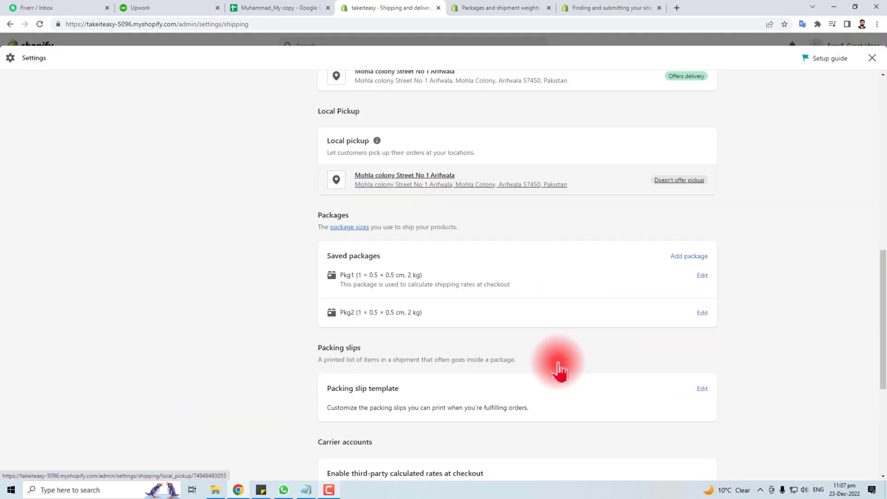
{"action": "double_click", "coordinate": [319, 220]}
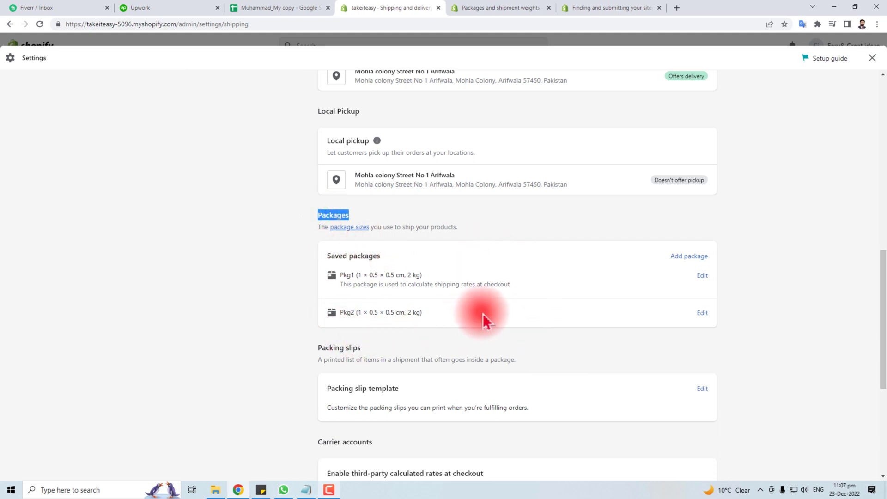
{"action": "left_click", "coordinate": [687, 259]}
{"action": "left_click", "coordinate": [336, 199]}
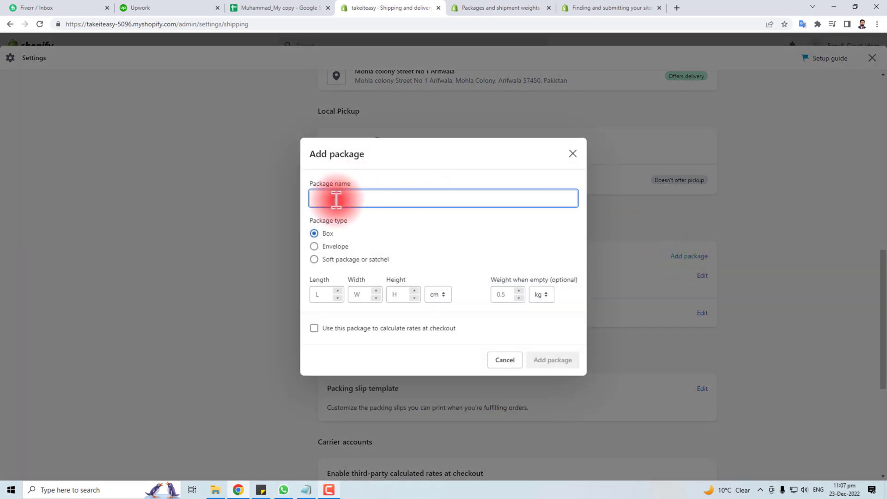
{"action": "left_click", "coordinate": [321, 246]}
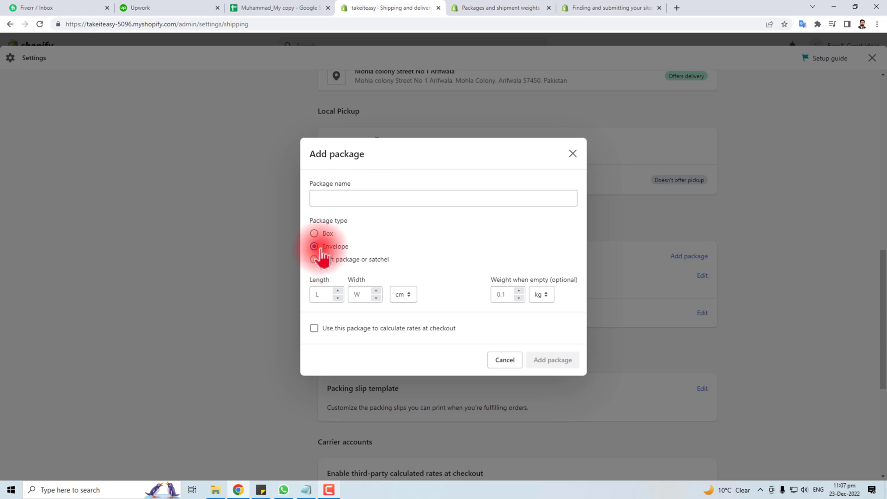
{"action": "left_click", "coordinate": [322, 296]}
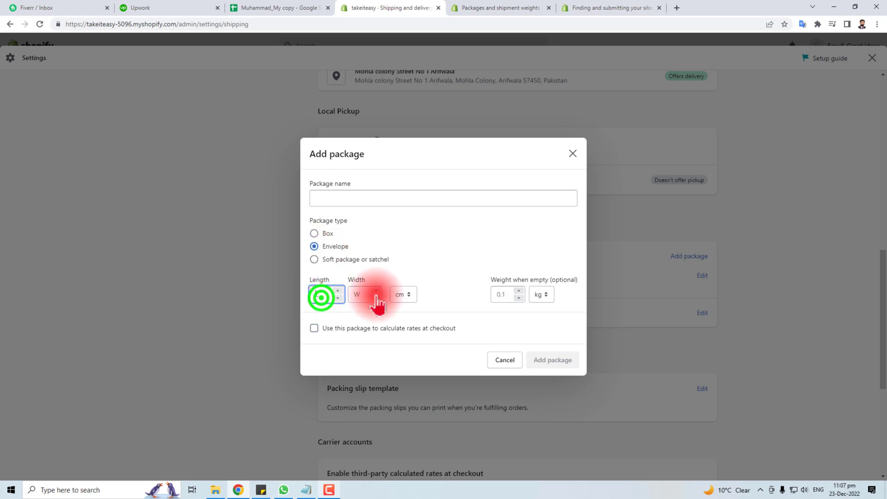
{"action": "left_click", "coordinate": [363, 292]}
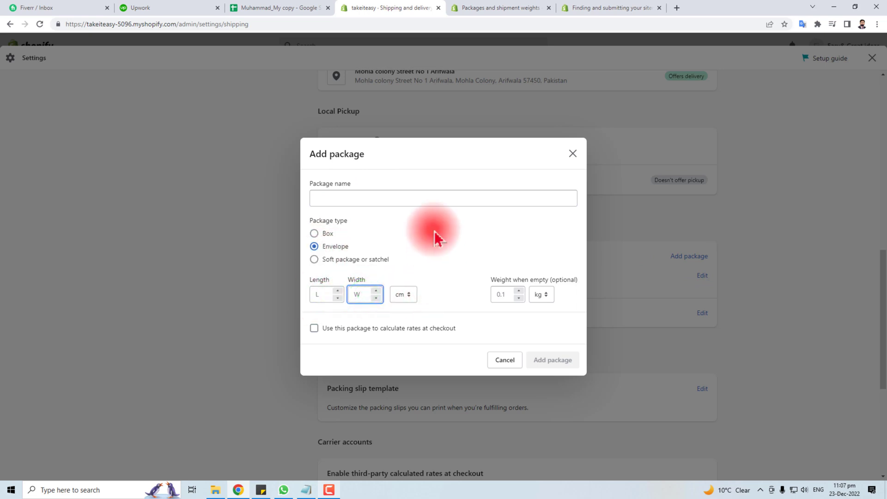
{"action": "left_click", "coordinate": [505, 360]}
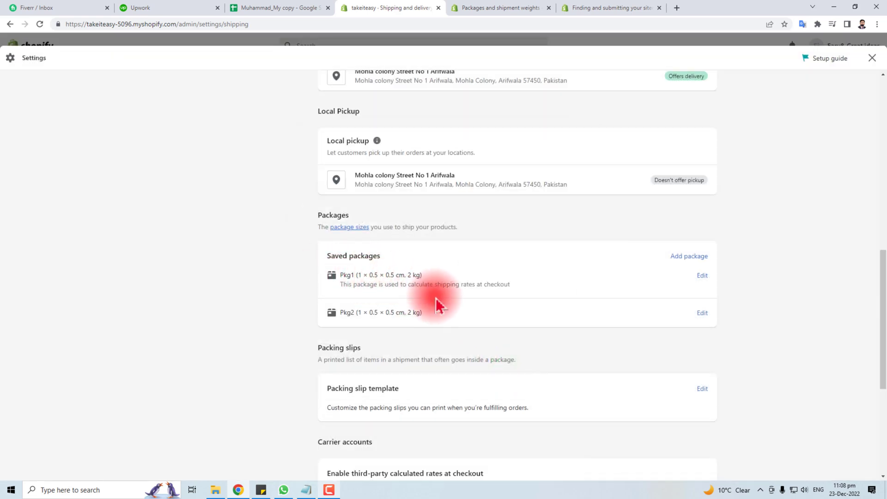
- Review the packing slip template and the carrier accounts options for third-party calculated rates at checkout
{"action": "scroll", "coordinate": [434, 320], "scroll_direction": "down", "scroll_amount": 1}
{"action": "scroll", "coordinate": [433, 319], "scroll_direction": "down", "scroll_amount": 3}
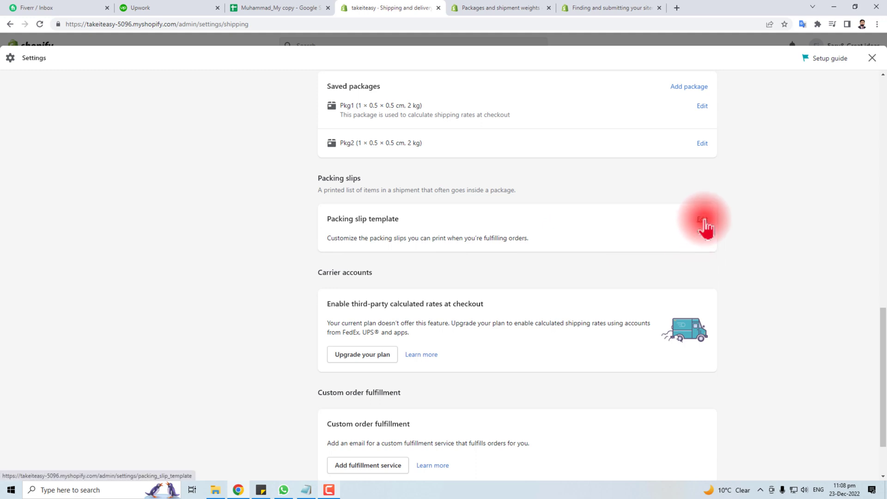
{"action": "triple_click", "coordinate": [317, 273]}
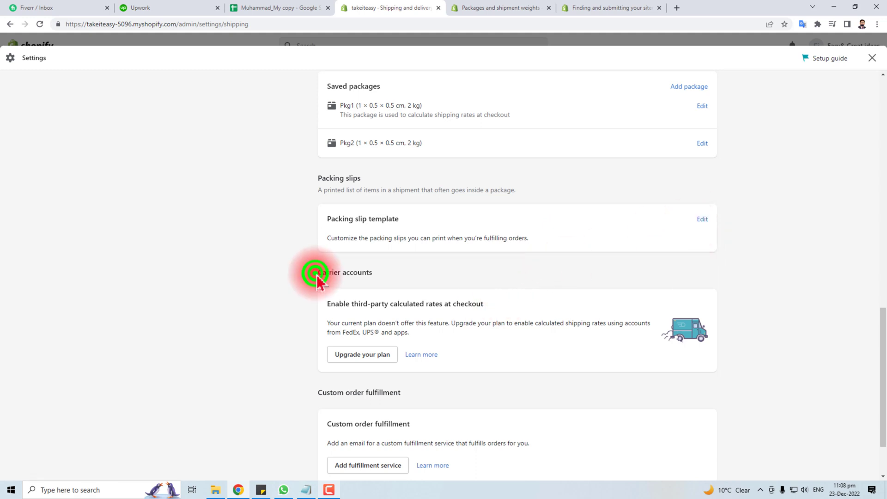
{"action": "left_click", "coordinate": [491, 354]}
{"action": "scroll", "coordinate": [262, 344], "scroll_direction": "down", "scroll_amount": 2}
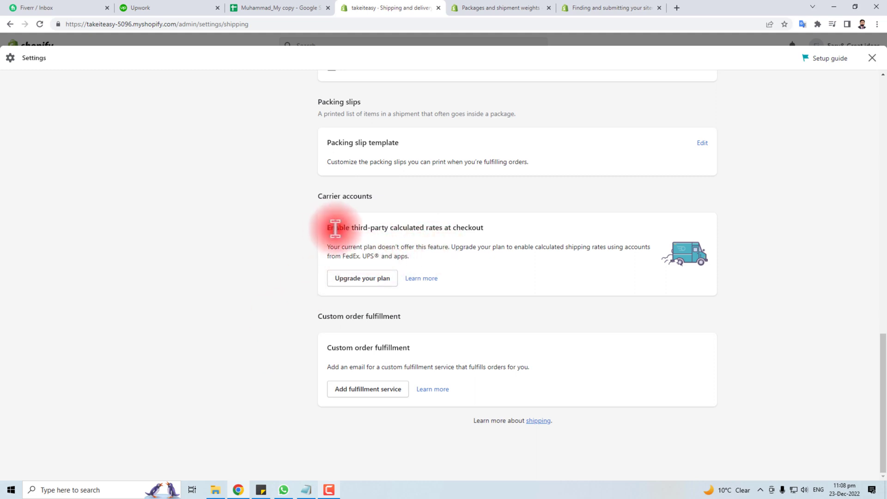
{"action": "left_click_drag", "start_coordinate": [329, 226], "coordinate": [490, 229]}
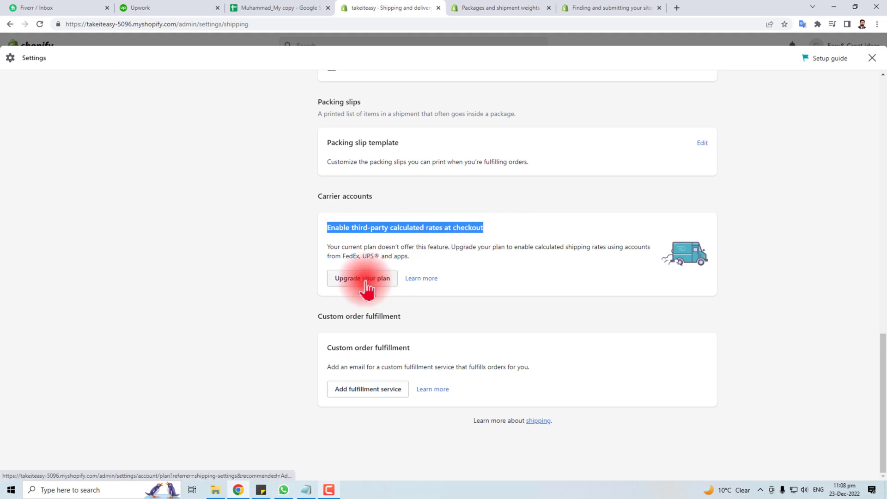
{"action": "left_click", "coordinate": [342, 255]}
{"action": "left_click_drag", "start_coordinate": [363, 255], "coordinate": [370, 256]}
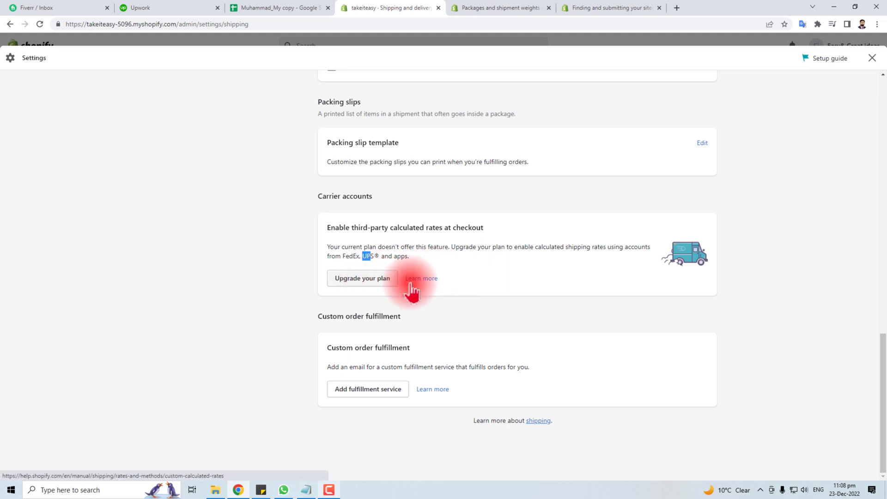
- Examine the custom order fulfillment section and its form for adding a fulfillment service, without saving one
{"action": "left_click", "coordinate": [318, 316]}
{"action": "left_click_drag", "start_coordinate": [336, 316], "coordinate": [419, 317]}
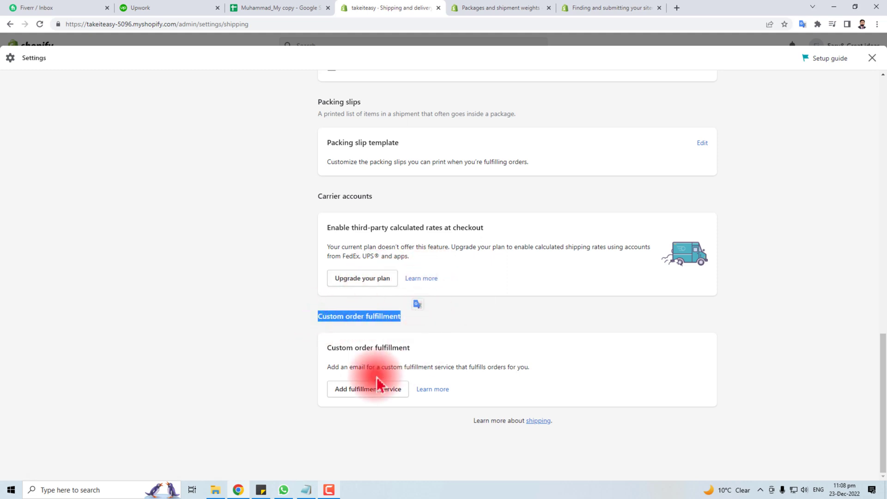
{"action": "left_click", "coordinate": [416, 324]}
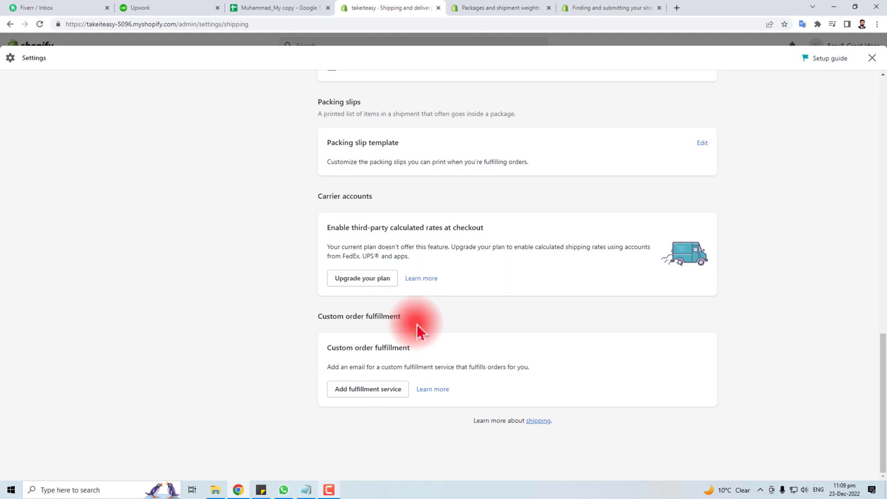
{"action": "left_click", "coordinate": [375, 390]}
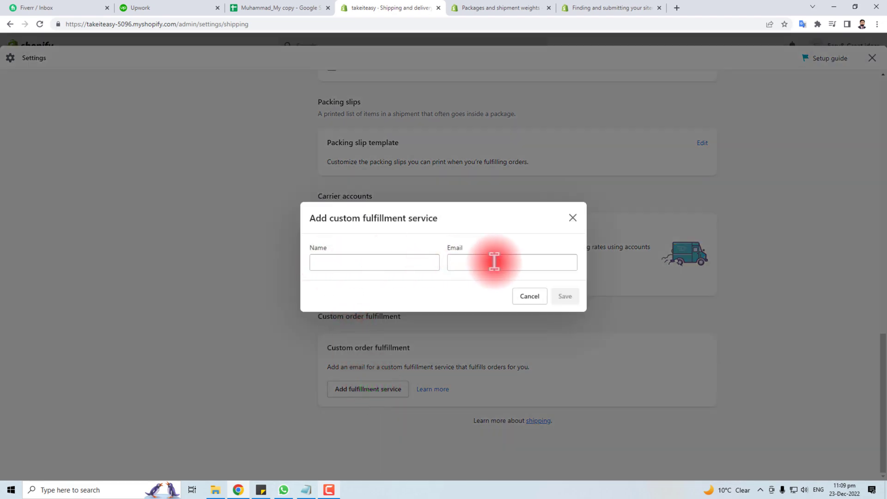
{"action": "left_click", "coordinate": [573, 219]}
{"action": "scroll", "coordinate": [572, 361], "scroll_direction": "up", "scroll_amount": 10}
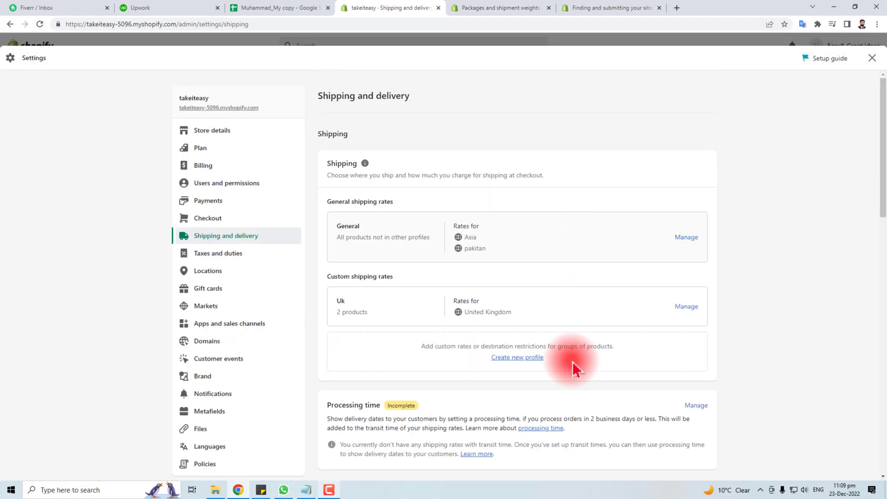